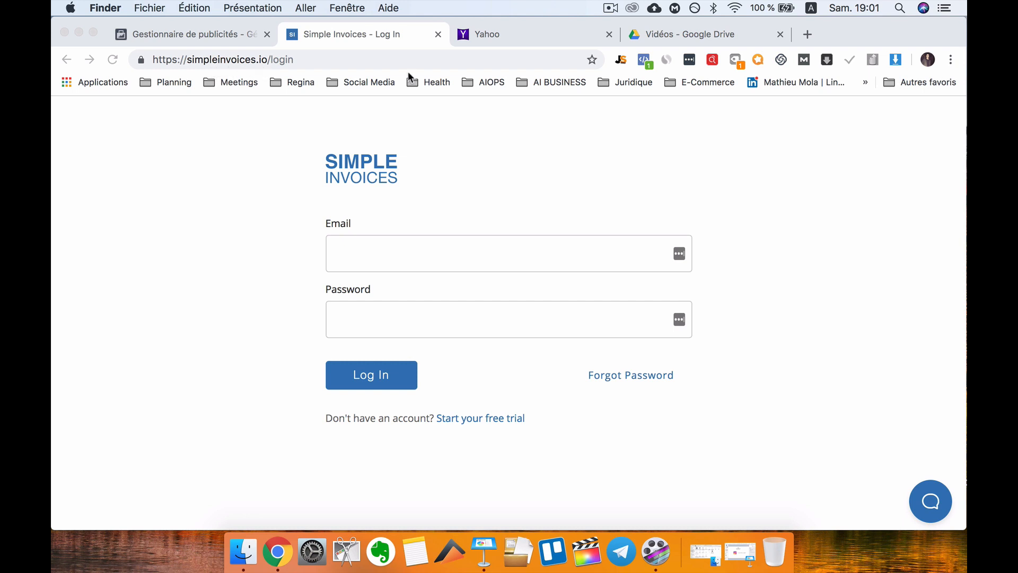
Remove '/login' from the address so the simpleinvoices.io home page loads.
left_click(274, 61)
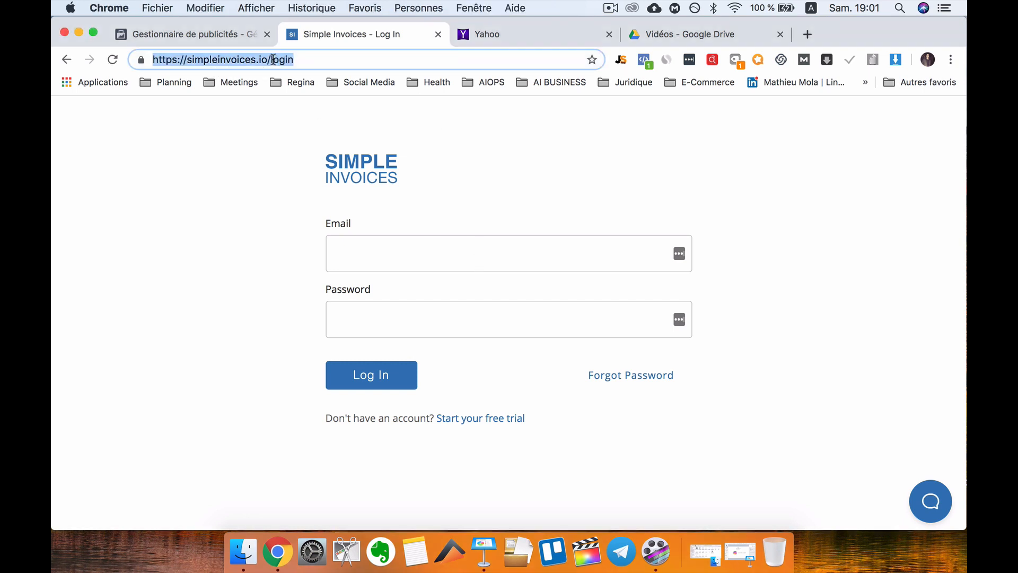
left_click(270, 58)
left_click_drag(270, 59, 306, 59)
key("BackSpace")
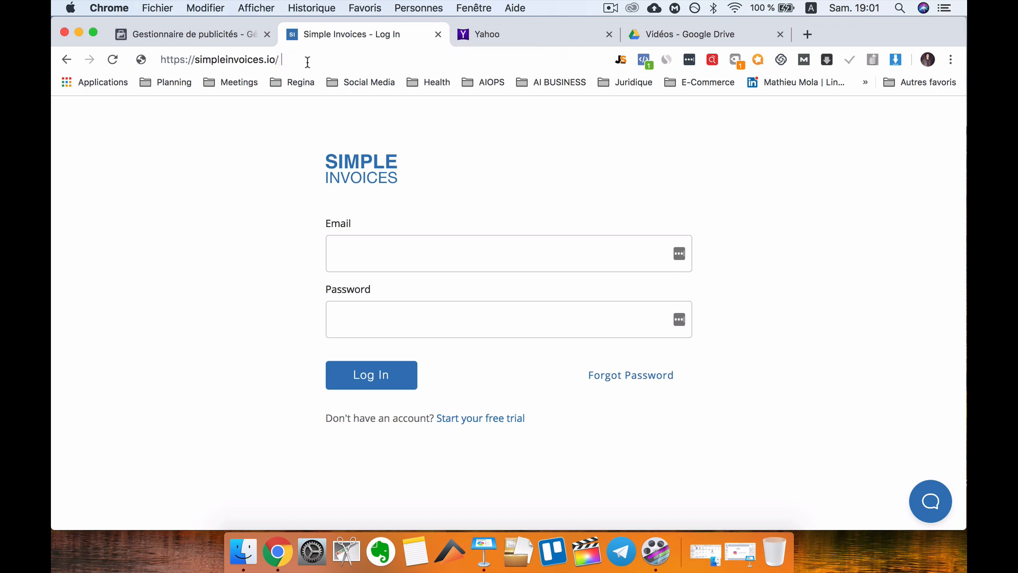
key("Return")
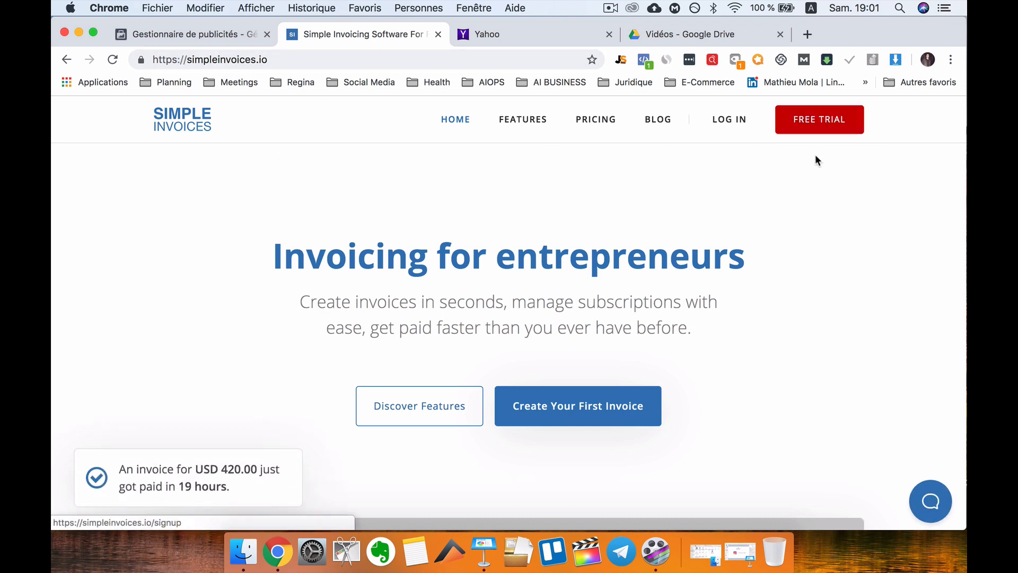
Open the free-trial signup form and enter the account holder's name.
left_click(821, 126)
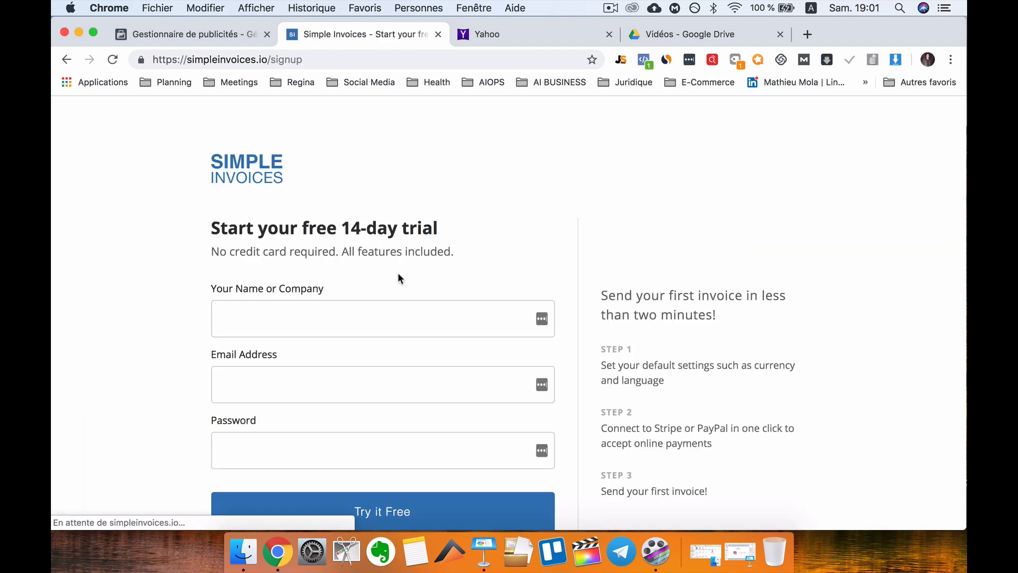
scroll(441, 258, "down", 2)
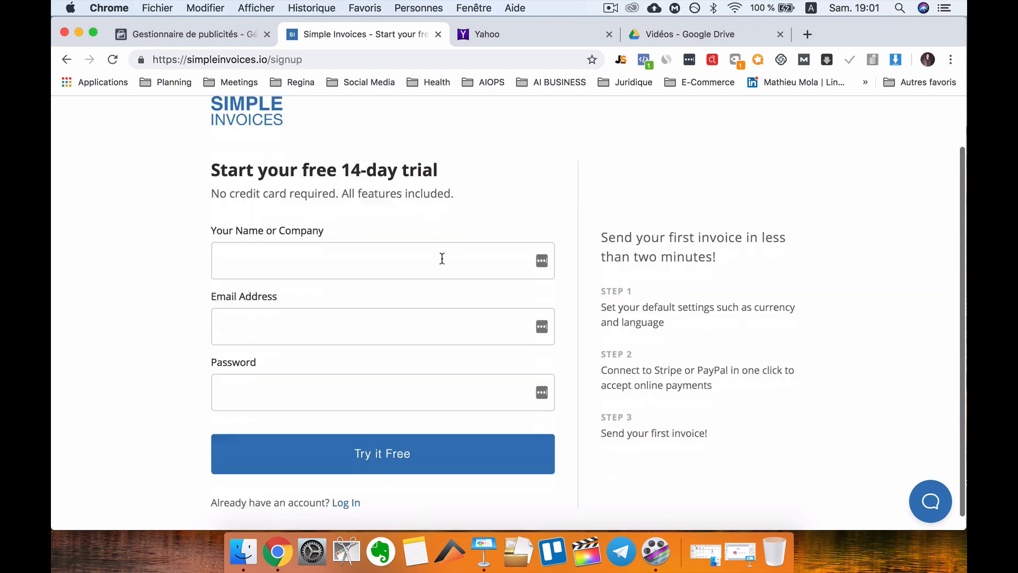
scroll(361, 159, "up", 2)
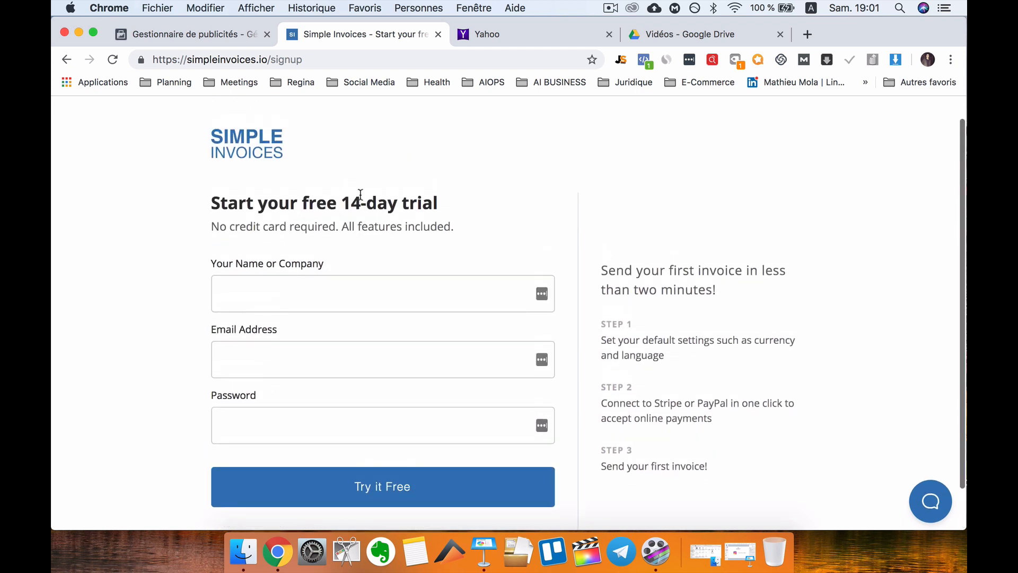
left_click(303, 286)
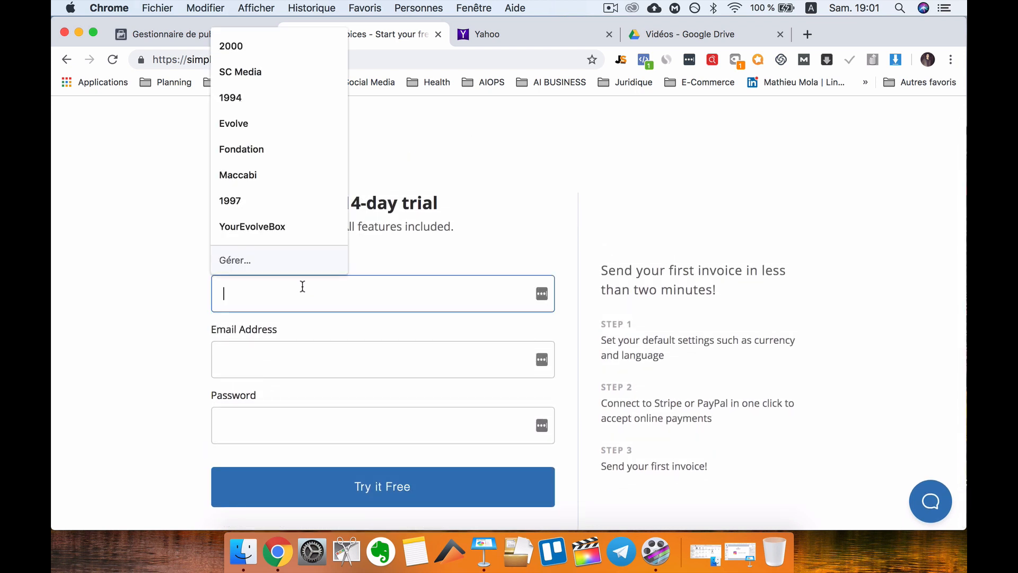
left_click(439, 253)
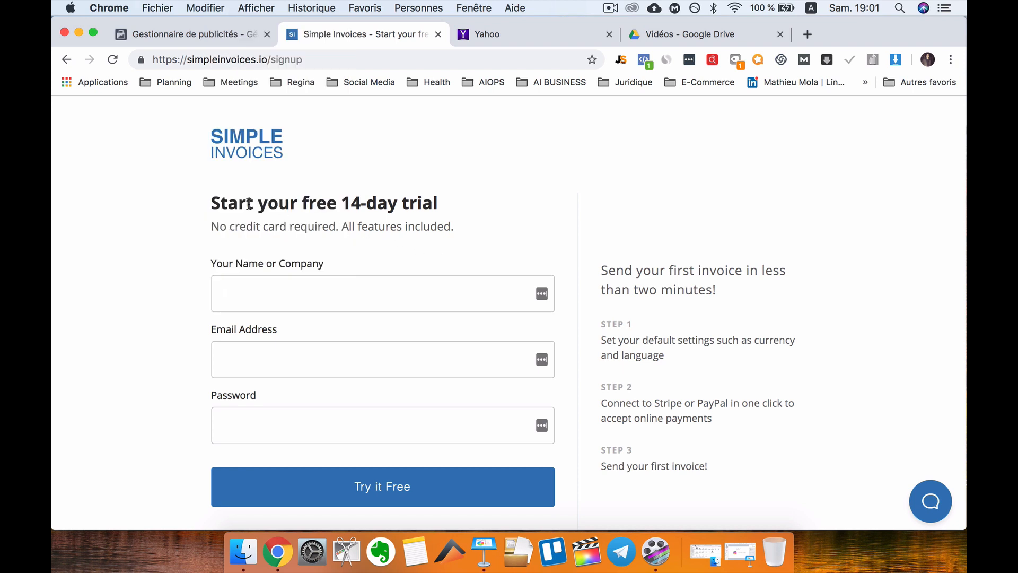
left_click(321, 300)
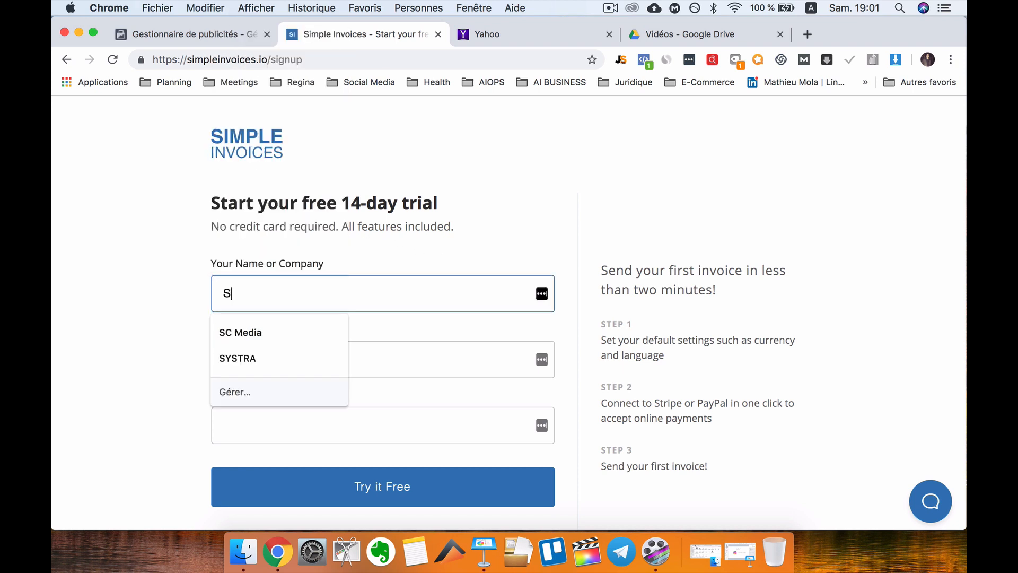
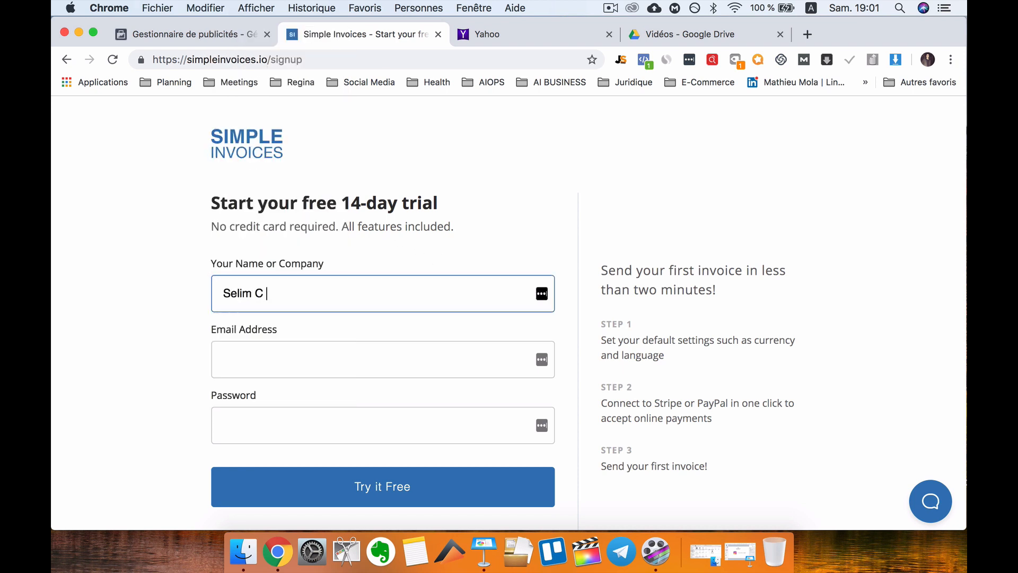
Fill in the saved e-mail address and a password, then submit the trial signup.
left_click(307, 355)
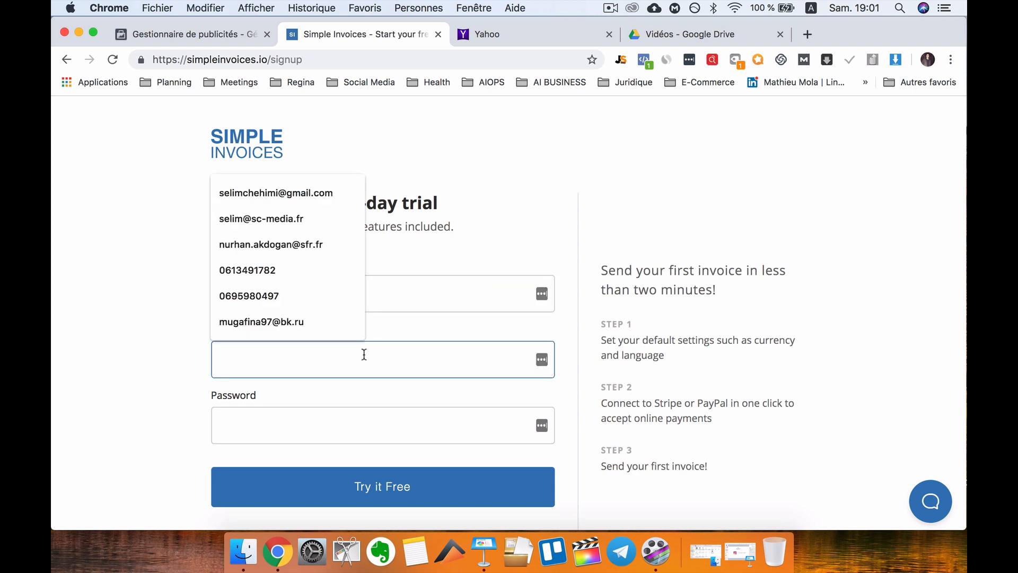
left_click(275, 397)
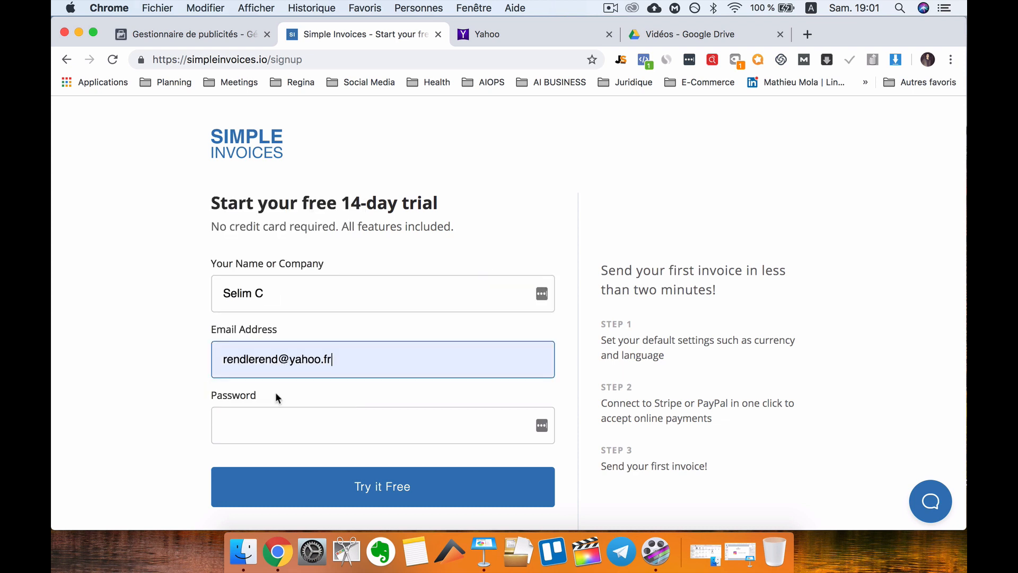
left_click(292, 430)
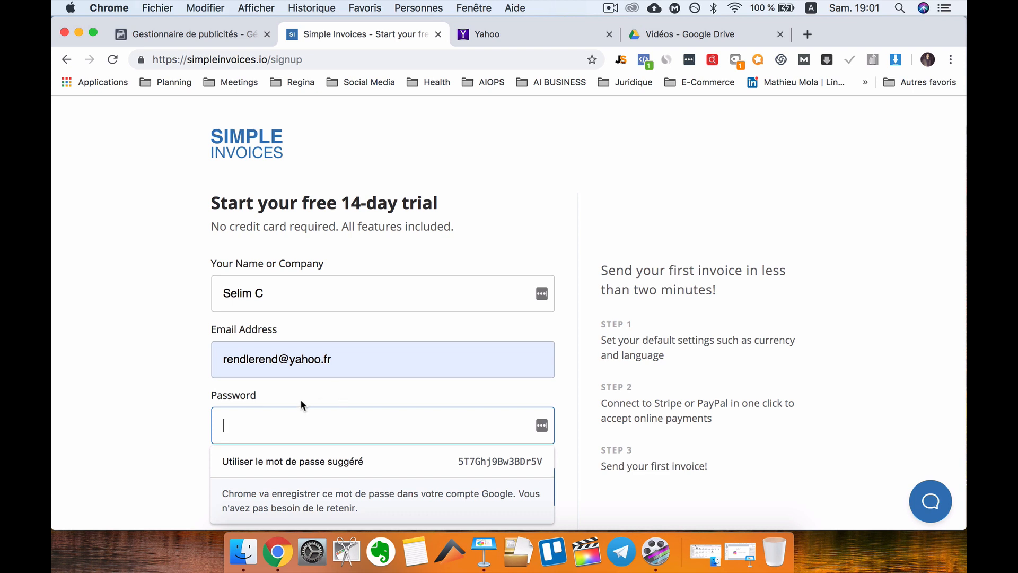
scroll(223, 409, "down", 2)
type("•••")
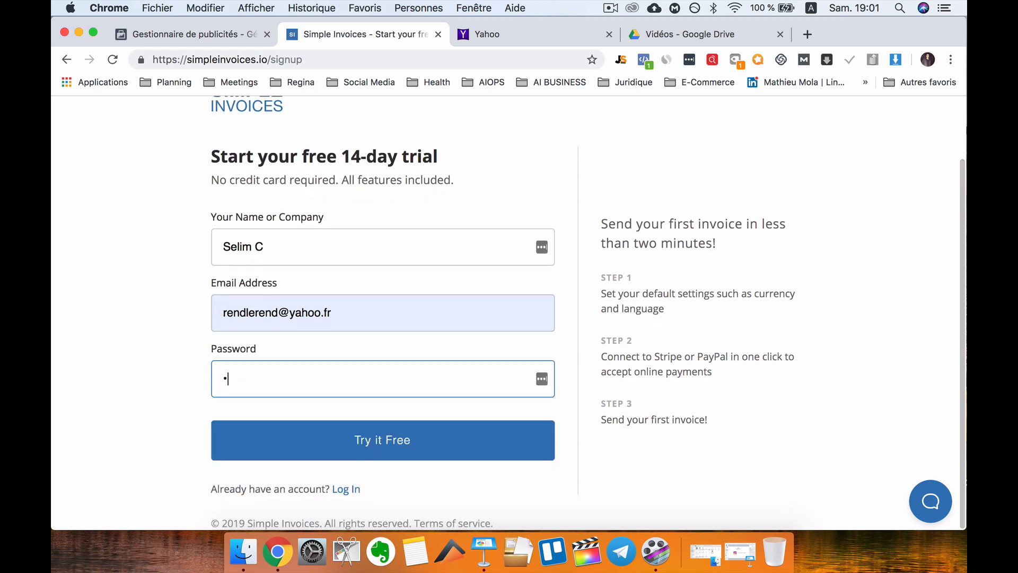
type("••••")
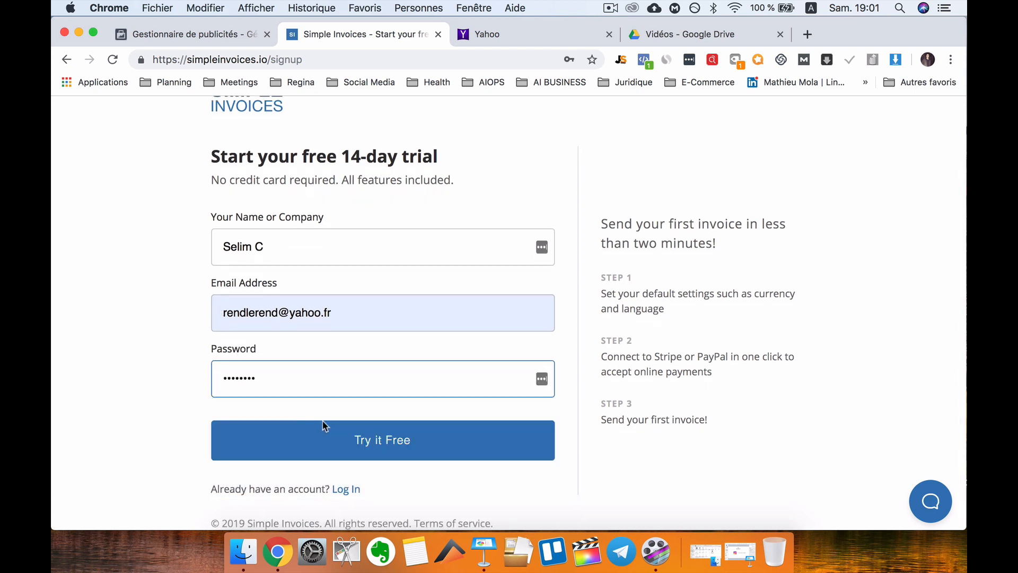
left_click(323, 426)
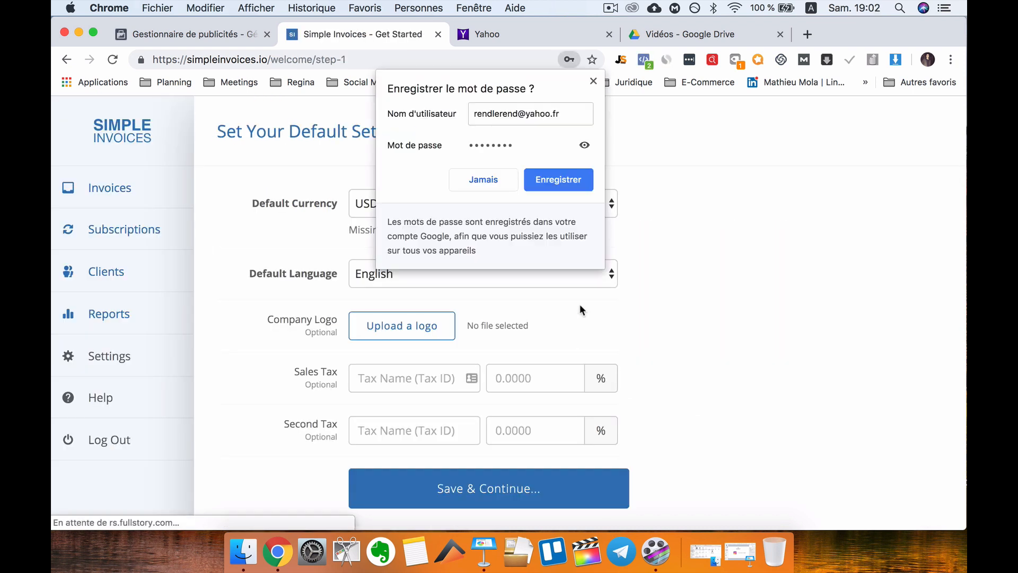
Dismiss the save-password prompt and choose EUR - Euro currency and French language as defaults.
left_click(593, 81)
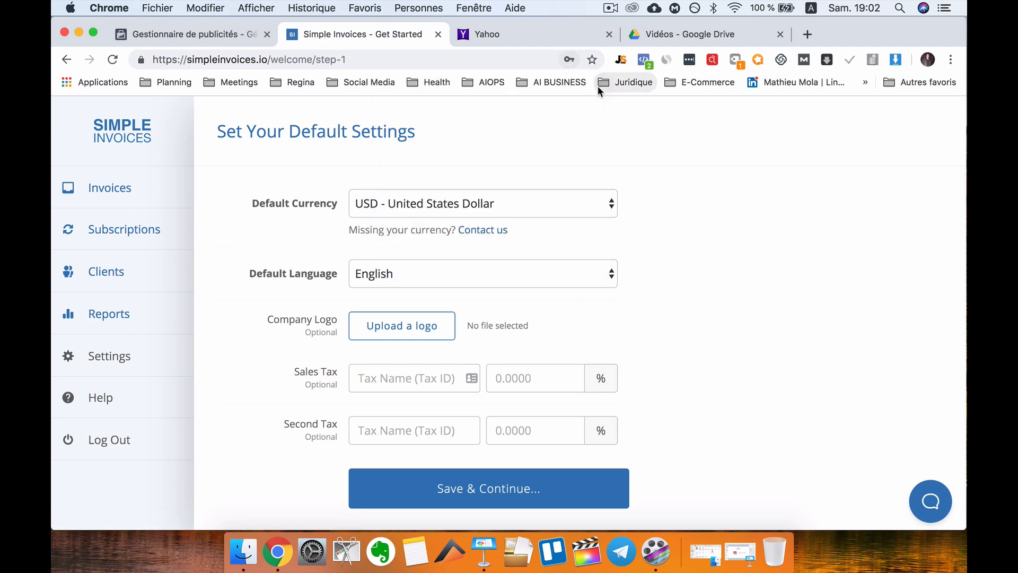
left_click(476, 204)
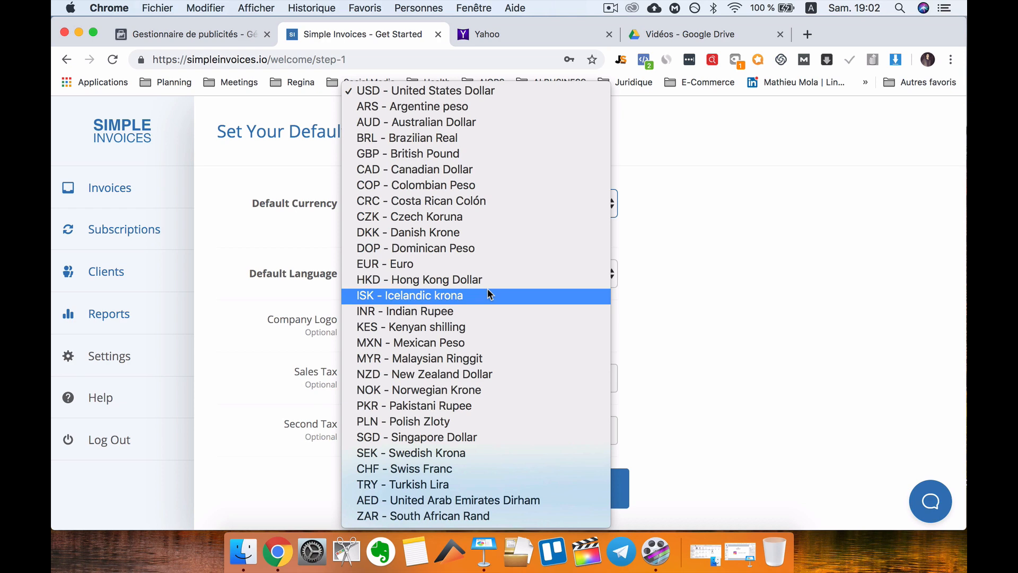
left_click(451, 263)
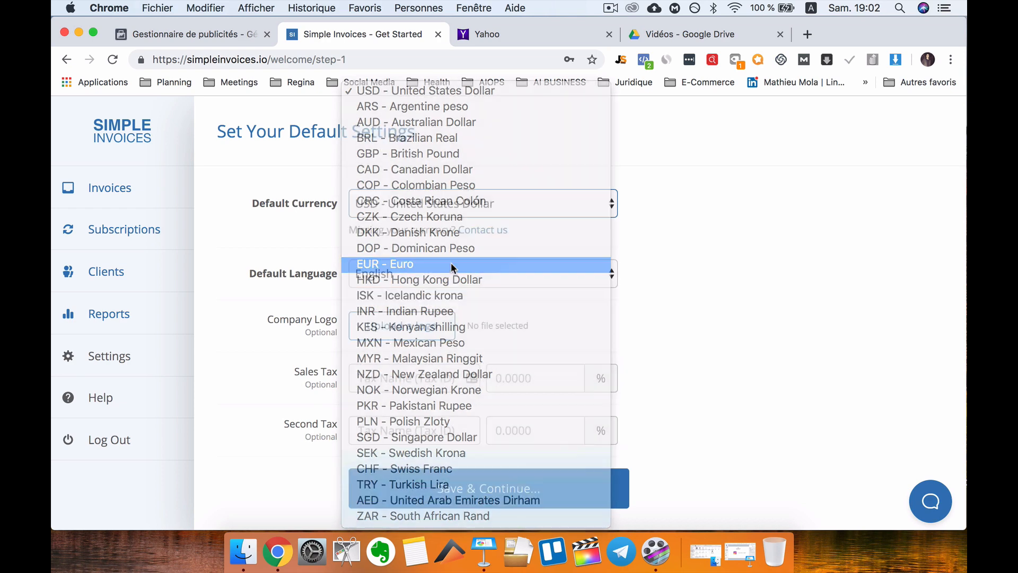
left_click(456, 204)
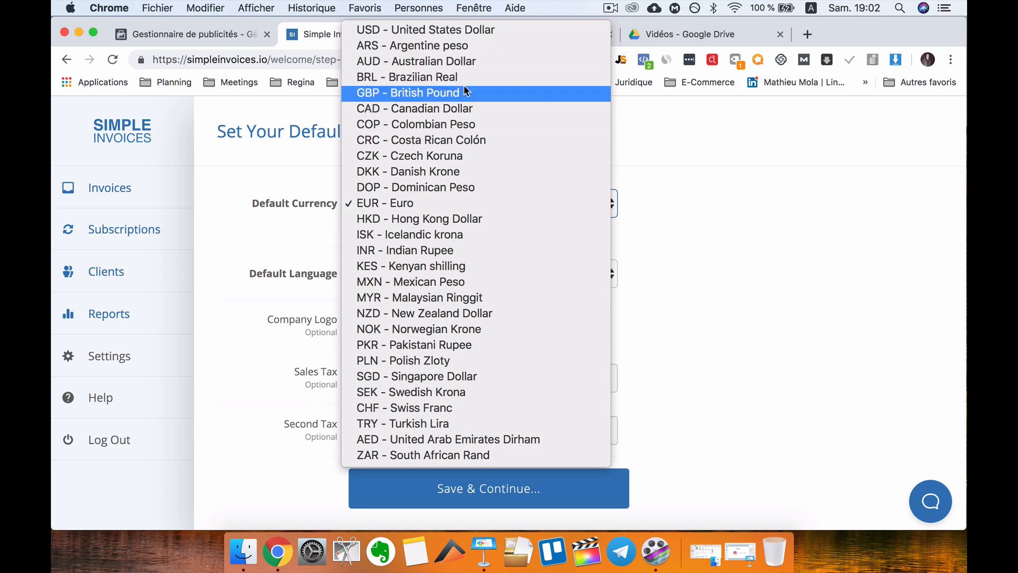
left_click(706, 175)
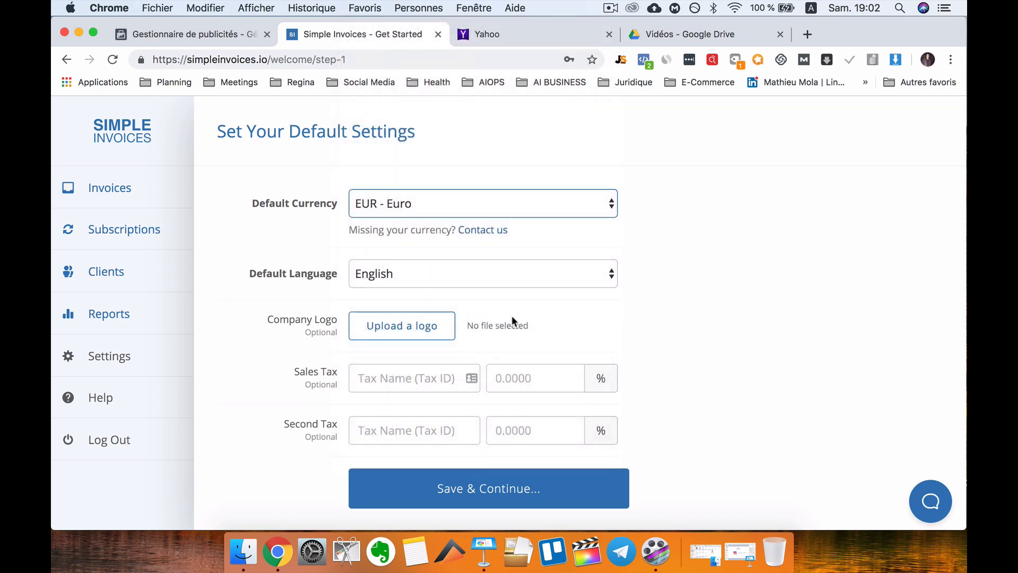
left_click(413, 275)
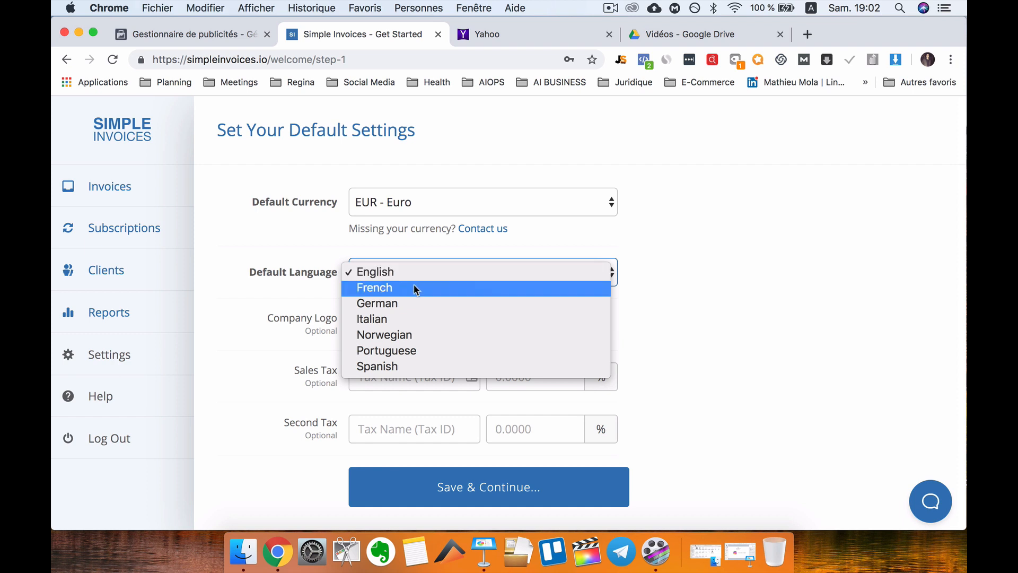
left_click(415, 286)
left_click(433, 276)
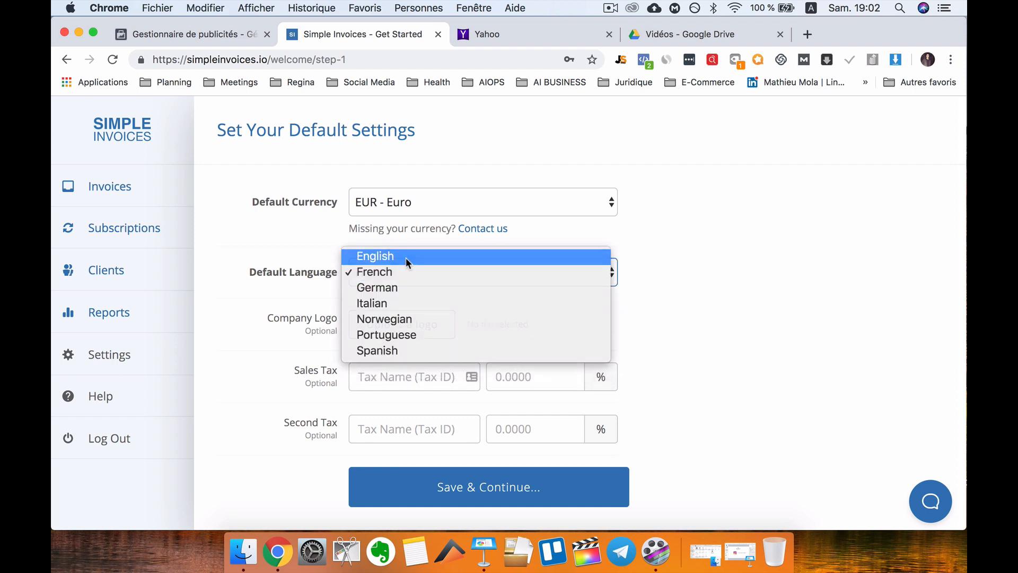
left_click(406, 257)
left_click(438, 272)
left_click(417, 289)
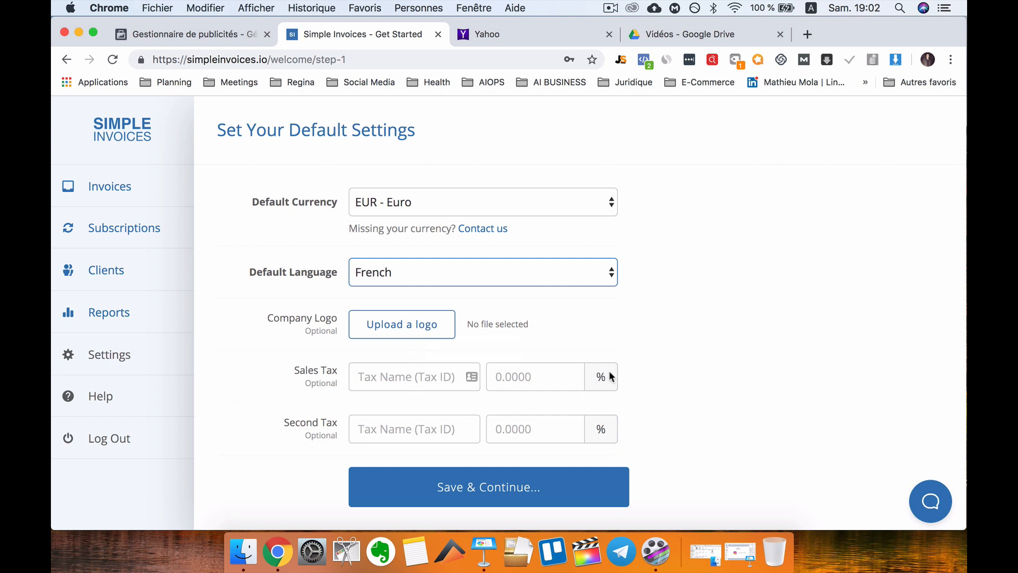
scroll(424, 350, "up", 1)
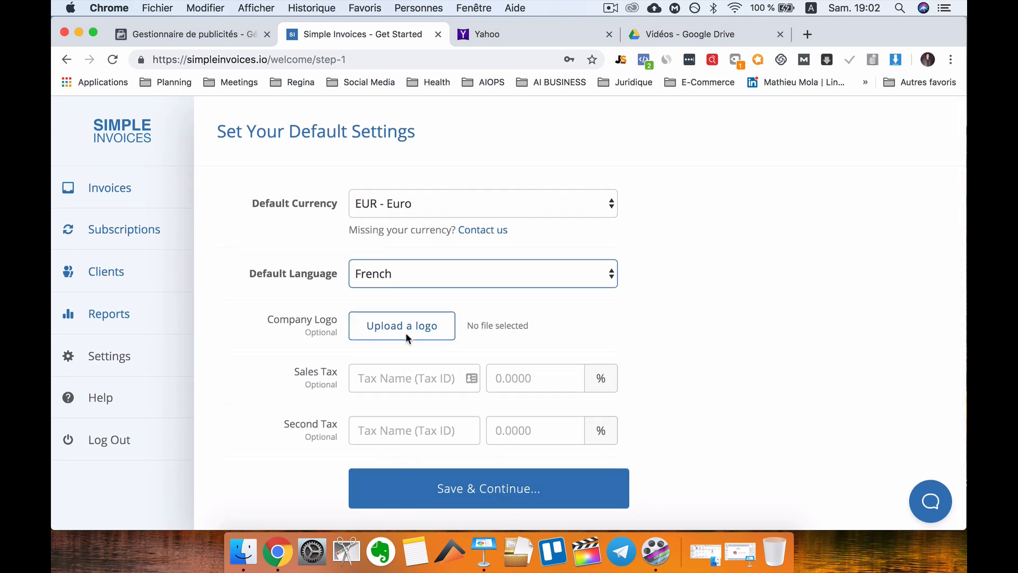
left_click(492, 502)
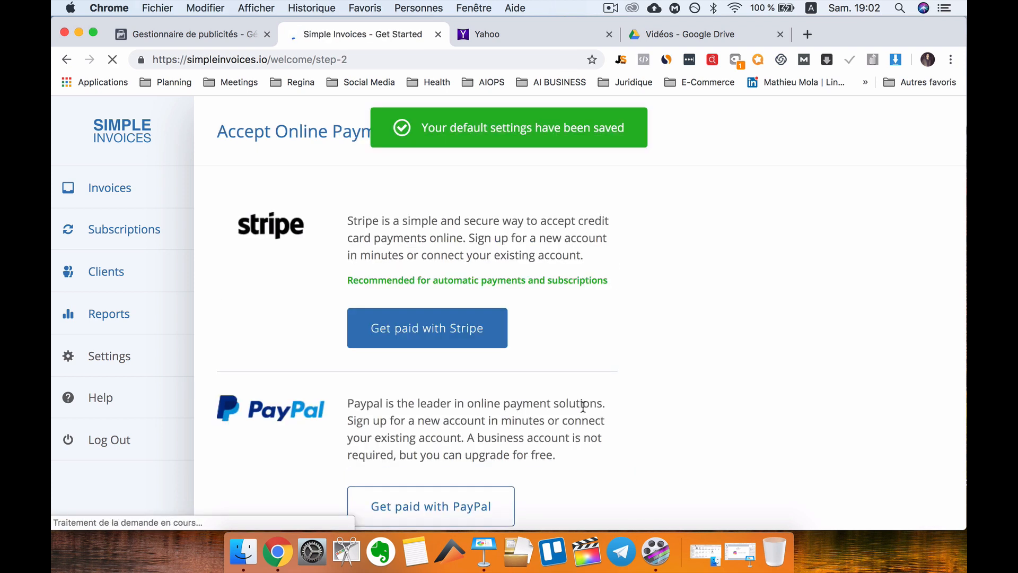
scroll(580, 387, "down", 3)
scroll(580, 387, "up", 2)
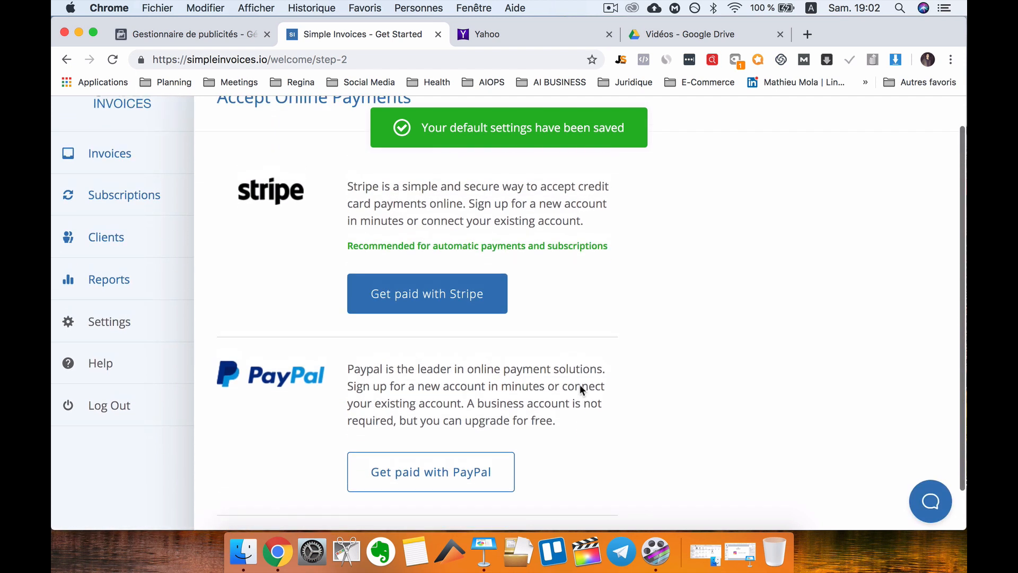
scroll(434, 296, "up", 1)
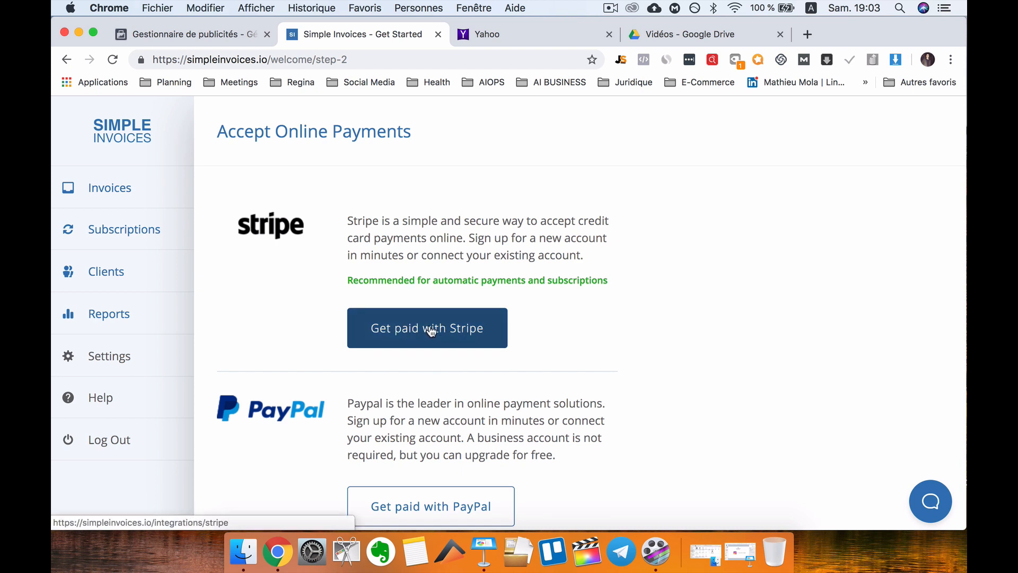
scroll(440, 431, "down", 2)
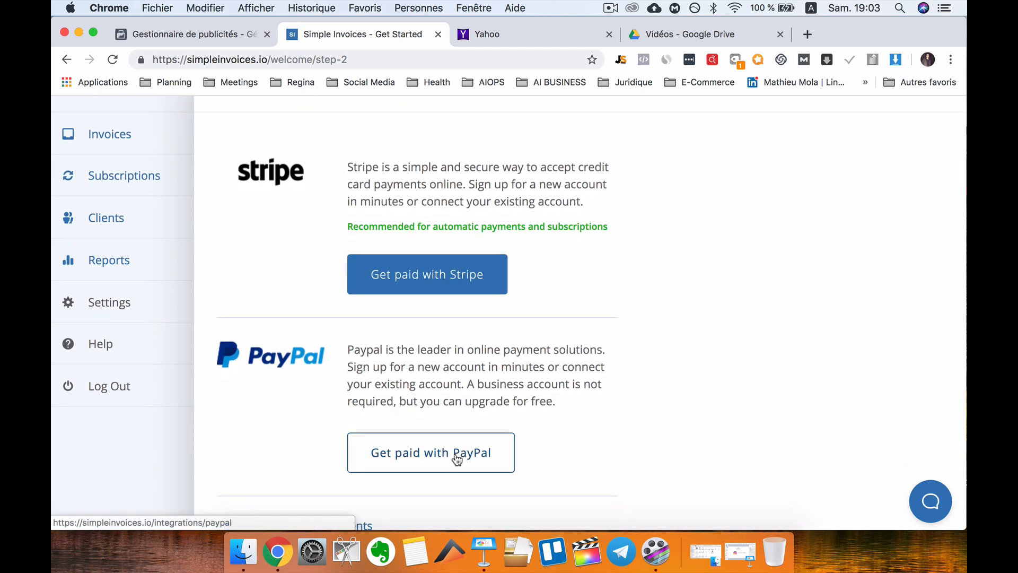
scroll(455, 459, "down", 1)
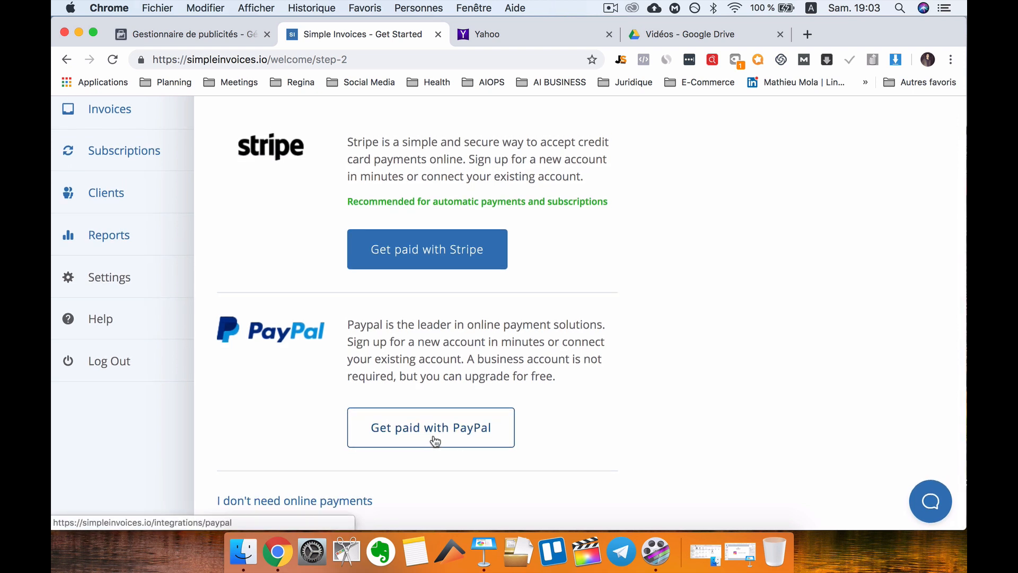
scroll(393, 439, "up", 1)
scroll(393, 439, "down", 1)
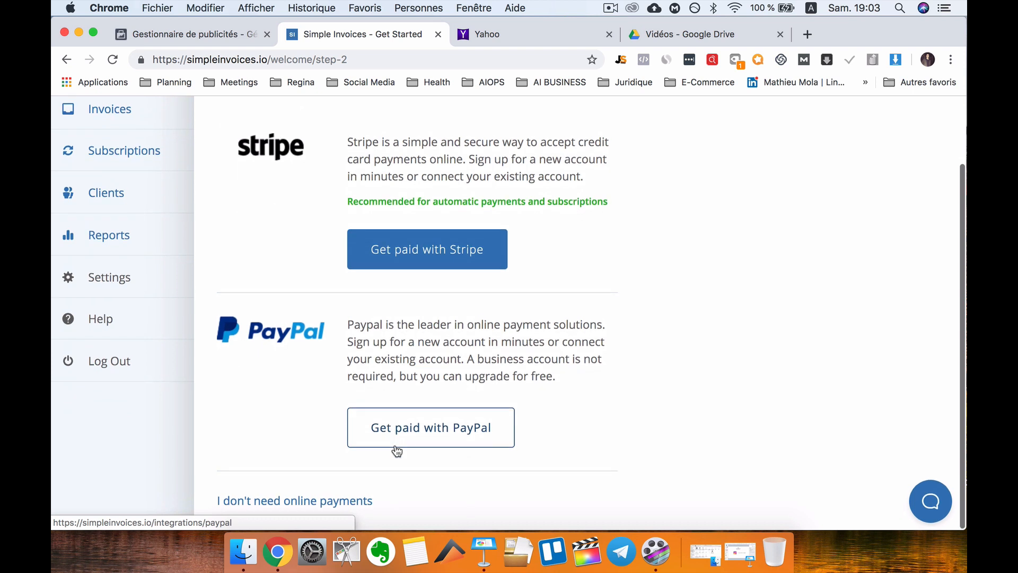
scroll(396, 451, "up", 3)
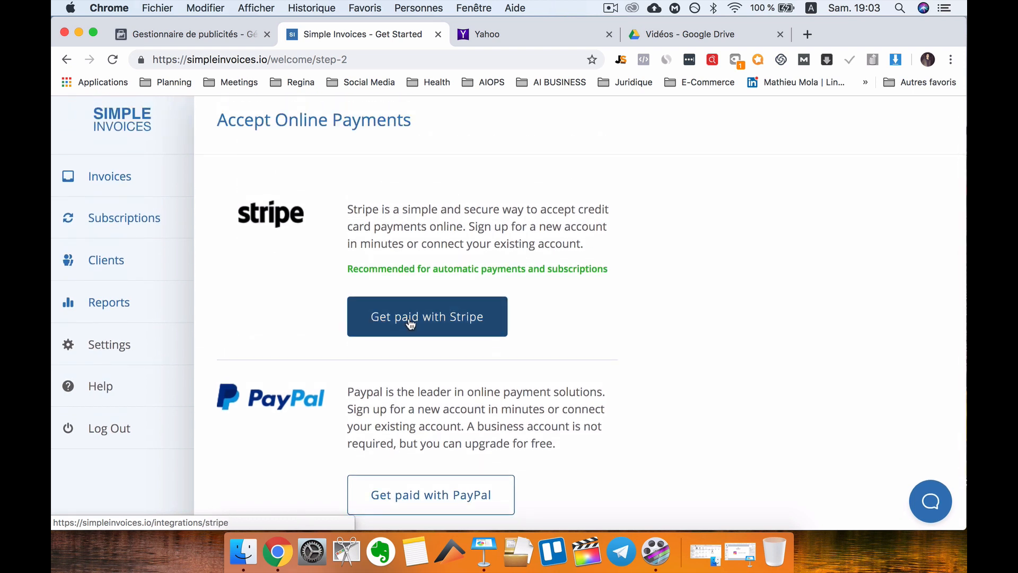
left_click(438, 328)
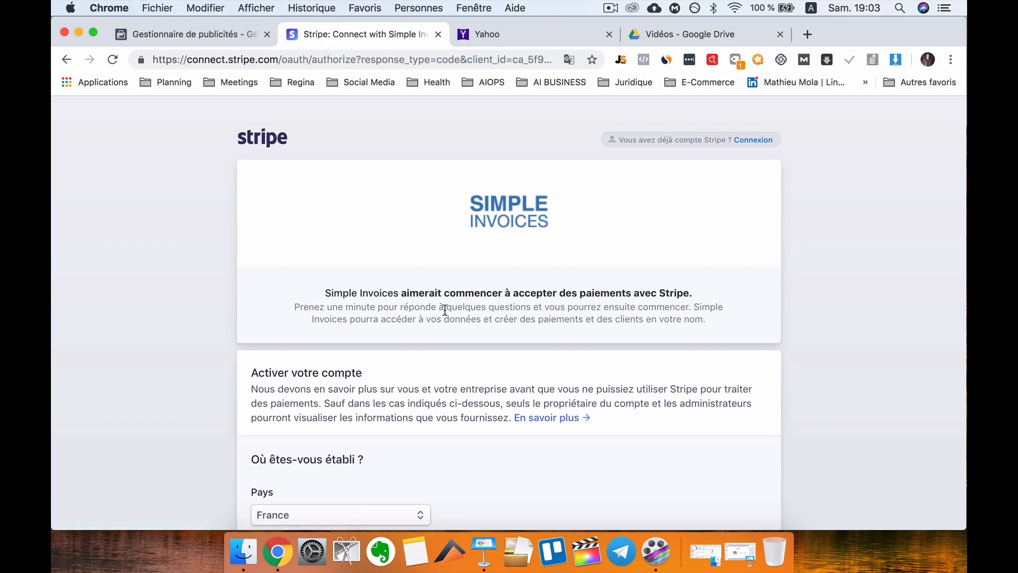
scroll(473, 367, "down", 2)
scroll(474, 367, "down", 10)
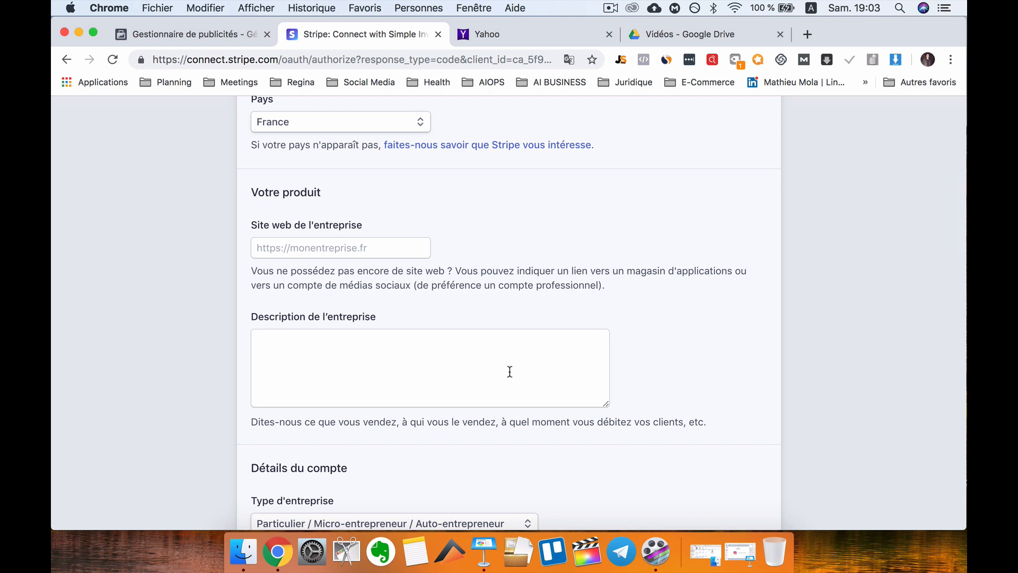
scroll(454, 323, "up", 10)
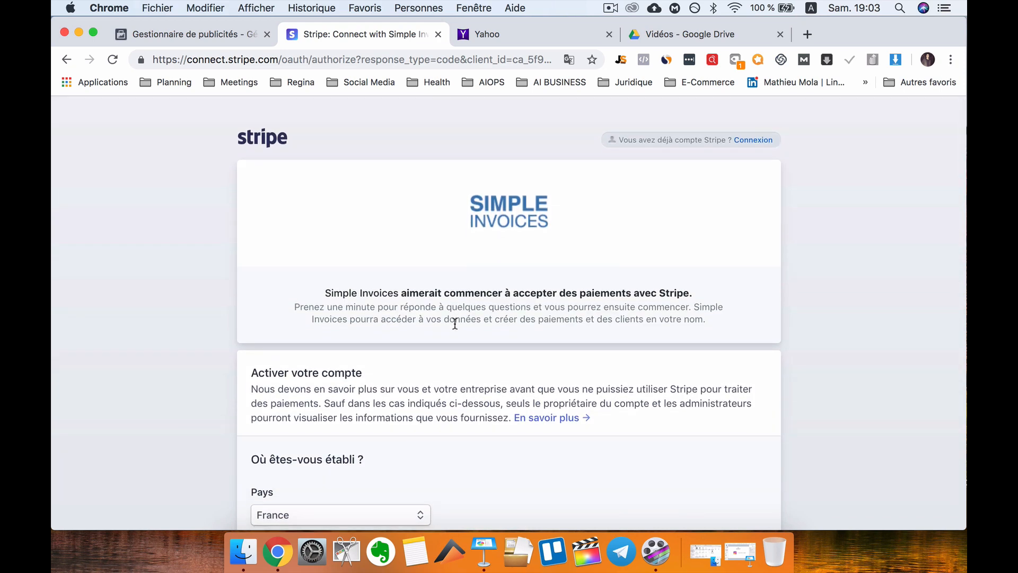
left_click(67, 60)
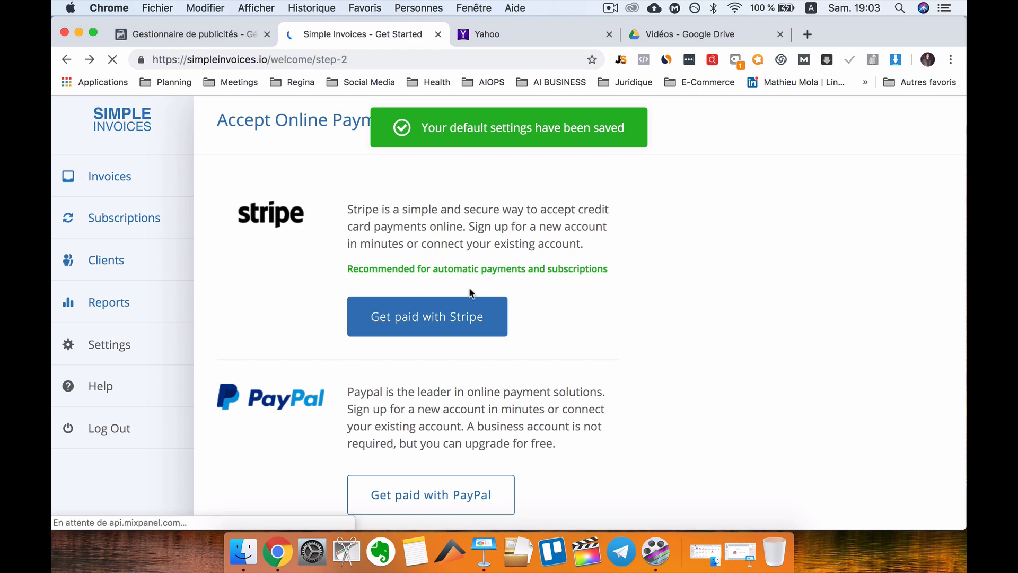
left_click(807, 34)
type("stripe")
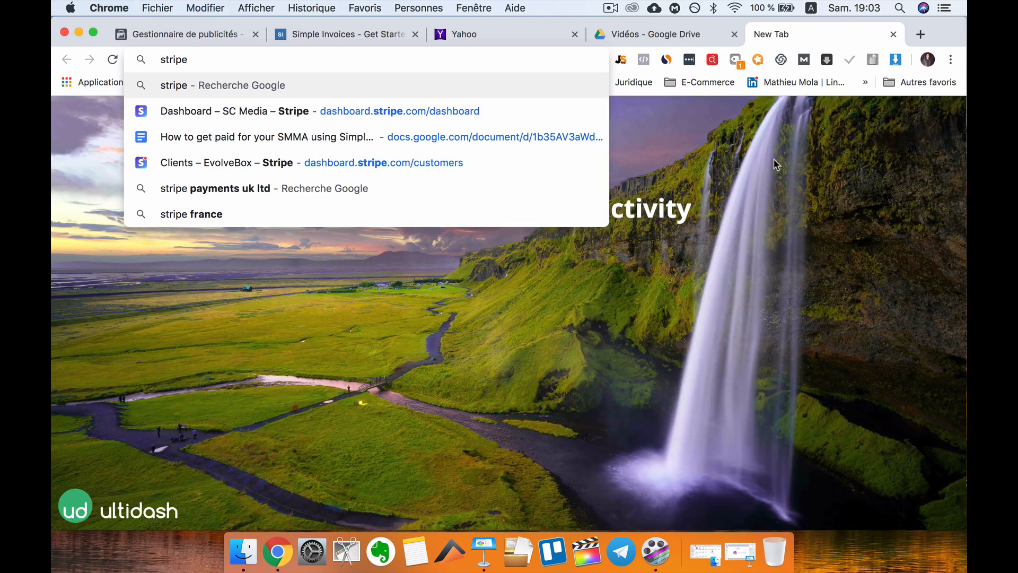
left_click(349, 38)
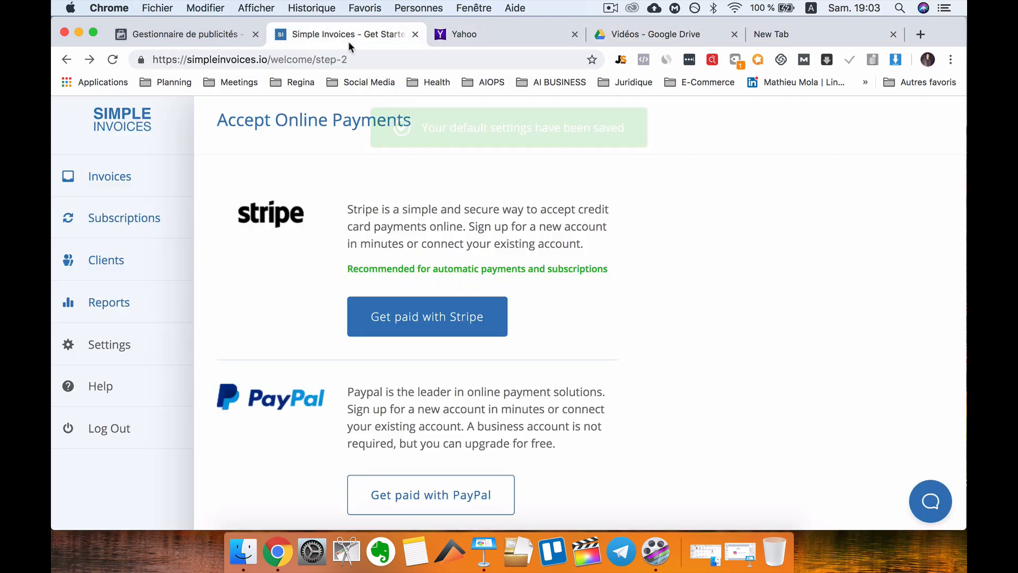
scroll(438, 339, "down", 2)
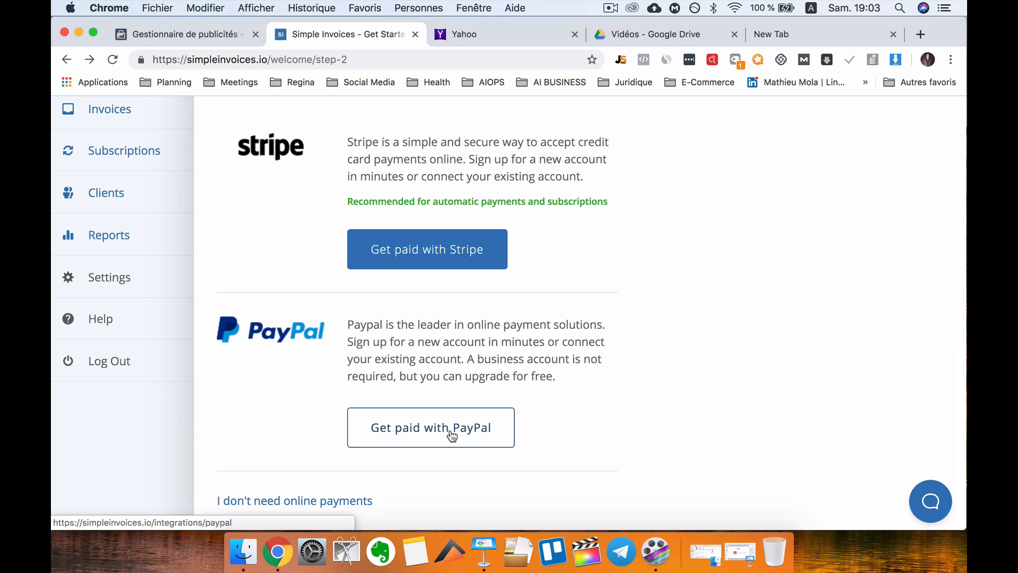
scroll(267, 249, "up", 2)
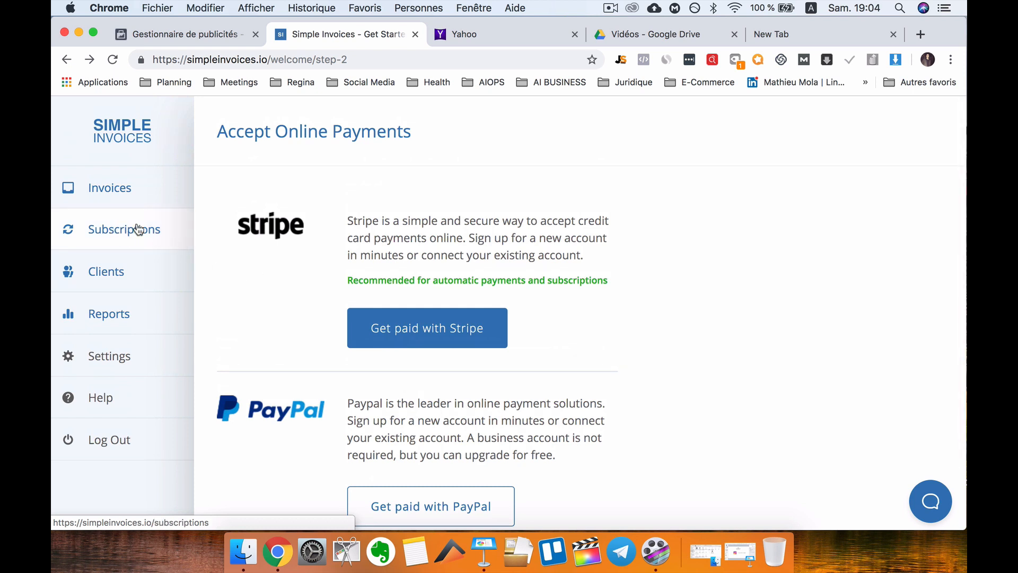
Go through Subscriptions to the empty Clients page of the trial account.
left_click(147, 243)
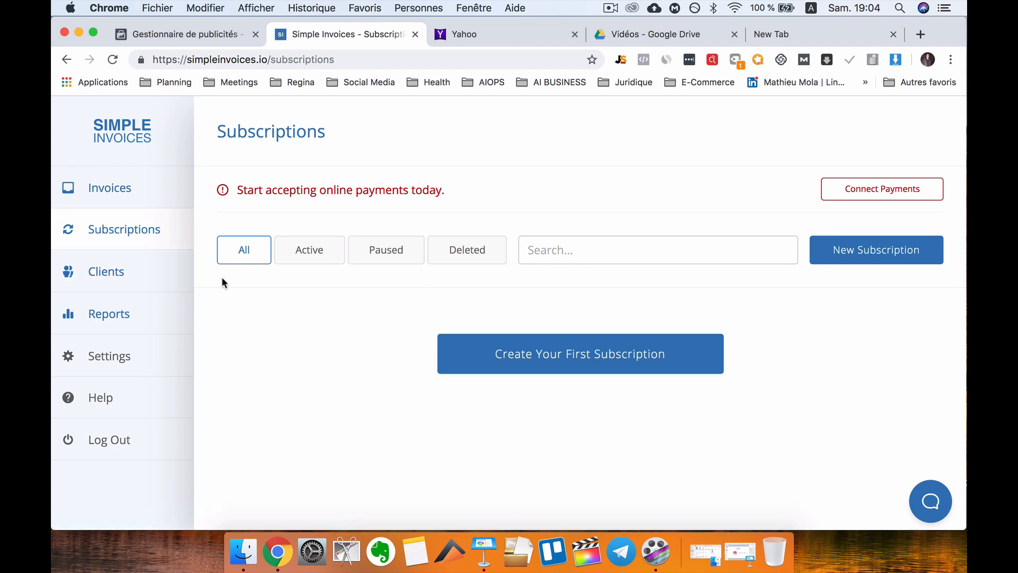
left_click(132, 278)
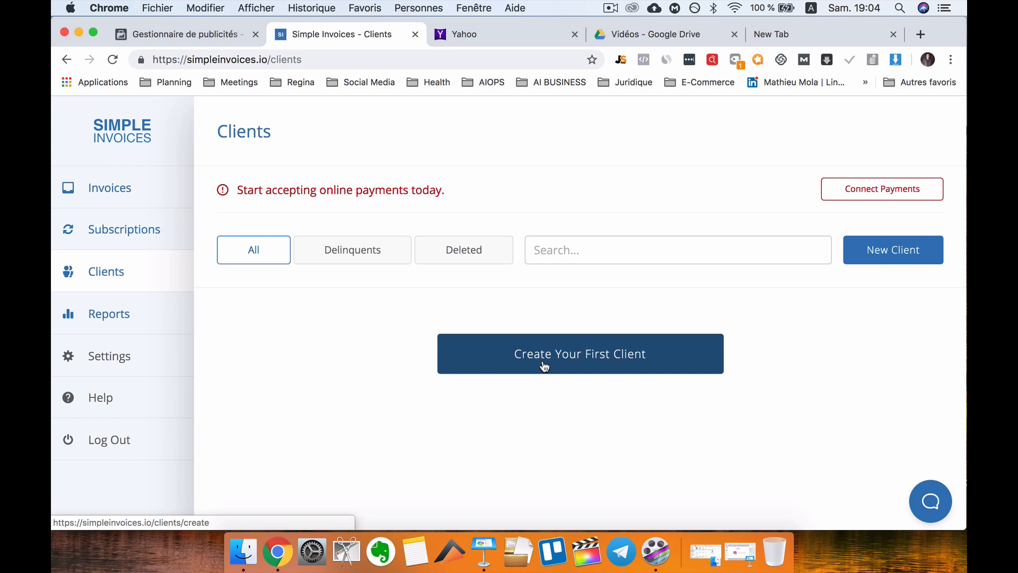
Start creating the first client and look over the blank new-client form.
left_click(569, 365)
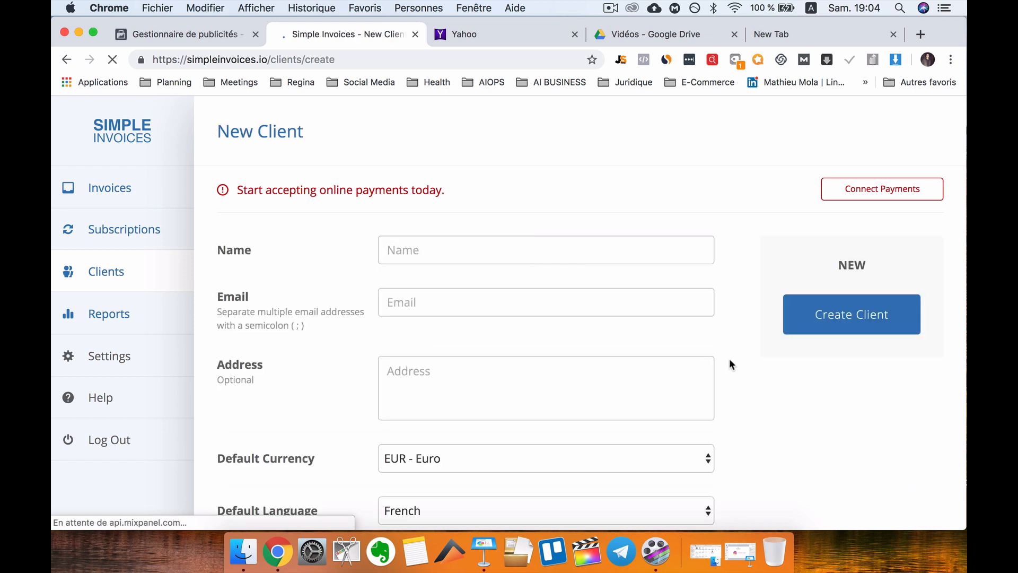
scroll(454, 359, "down", 3)
left_click(492, 180)
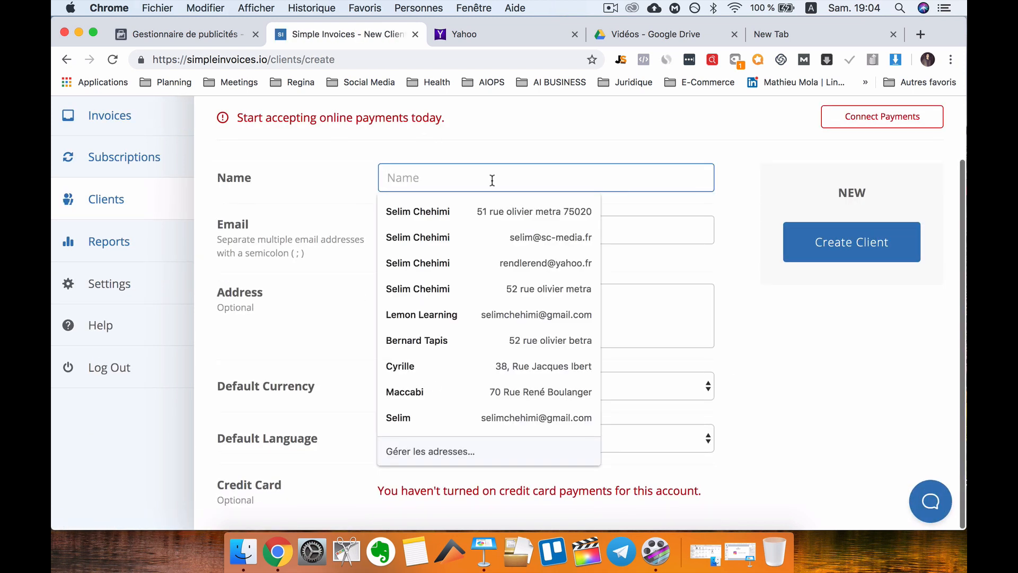
left_click(331, 187)
left_click(402, 181)
scroll(450, 183, "up", 2)
scroll(449, 182, "down", 2)
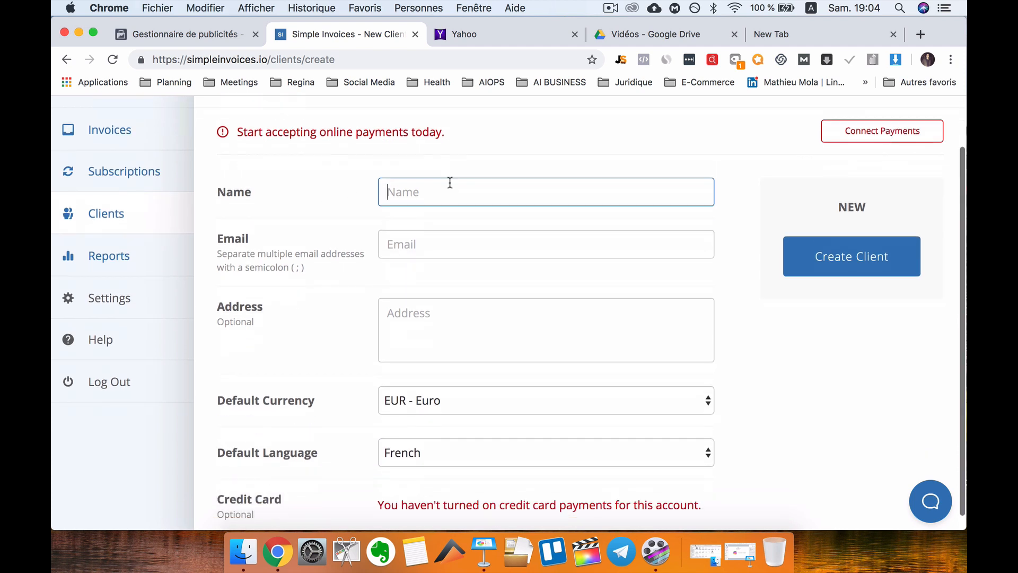
scroll(472, 193, "down", 1)
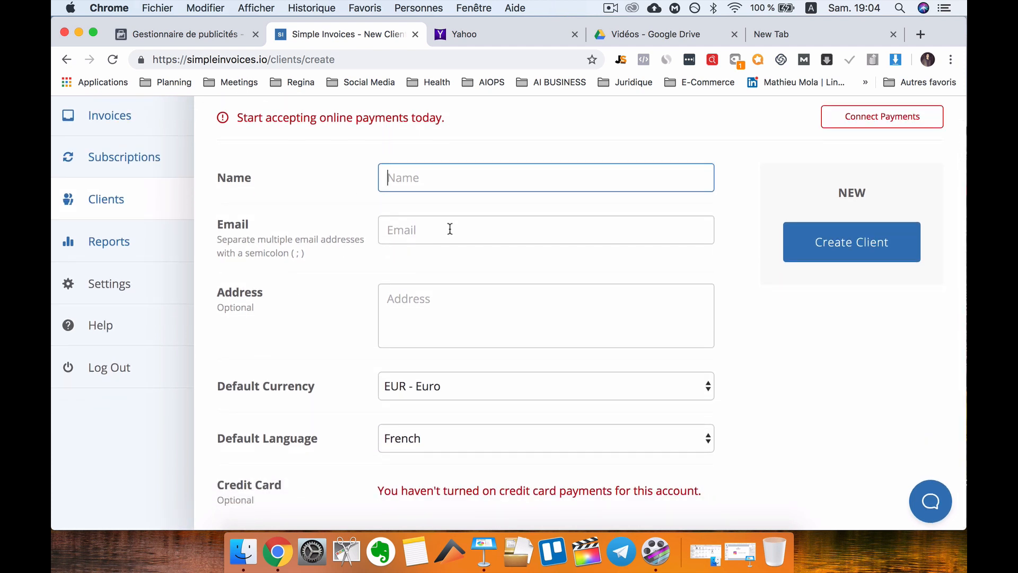
Keep EUR - Euro as the client's default currency and read the credit card payments warning.
left_click(453, 294)
left_click(442, 380)
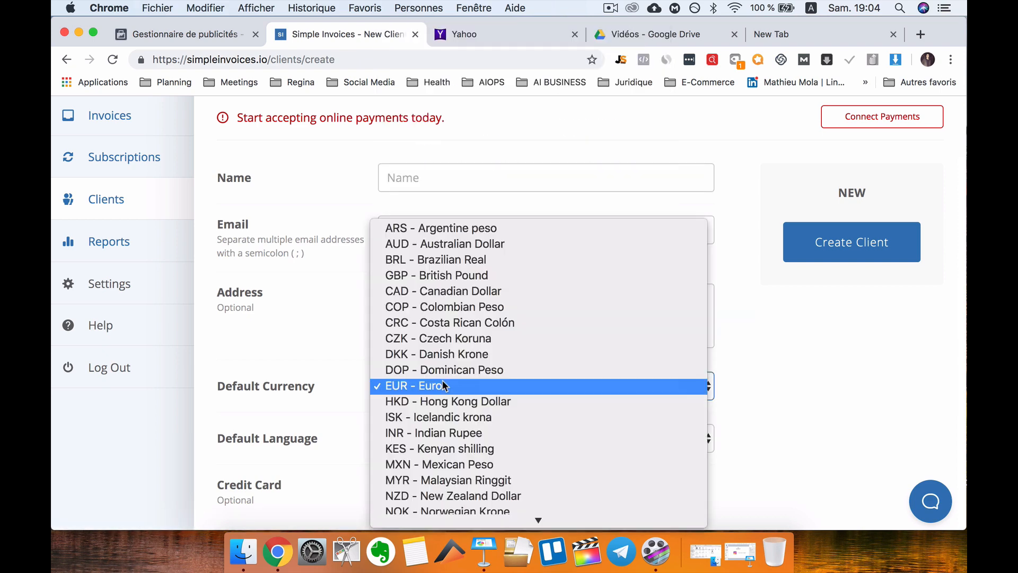
left_click(330, 405)
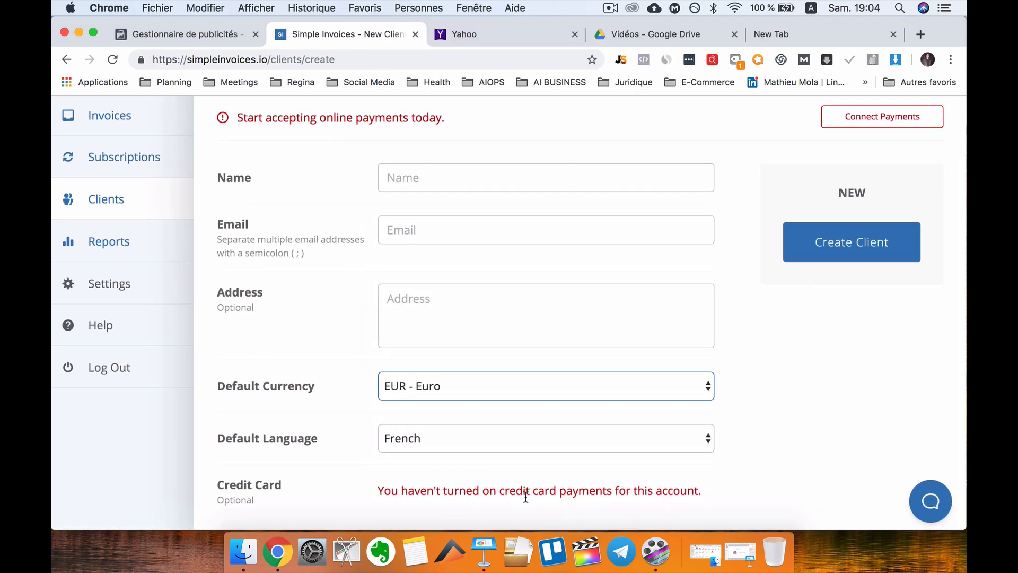
triple_click(444, 492)
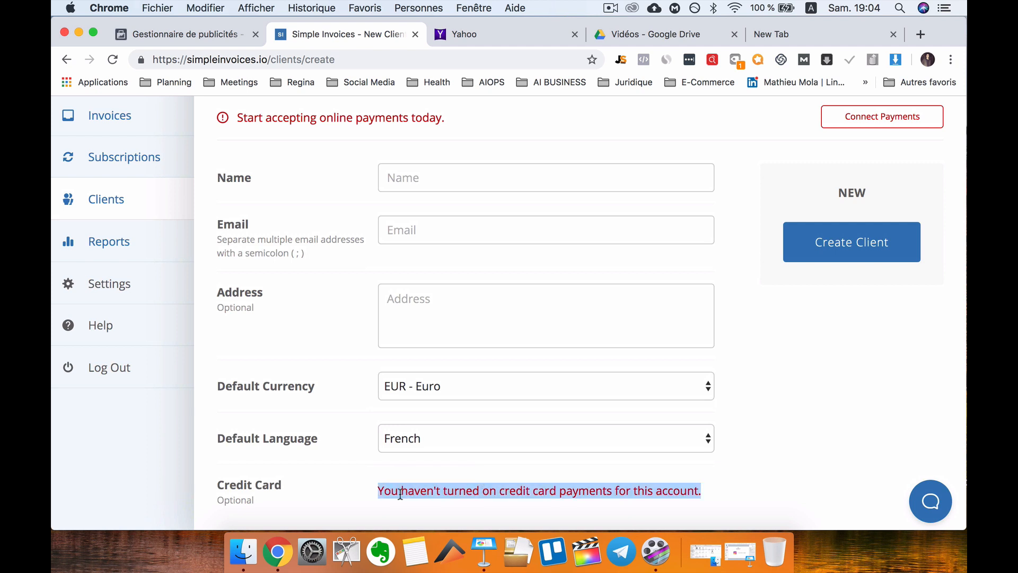
left_click(364, 488)
left_click_drag(383, 492, 722, 501)
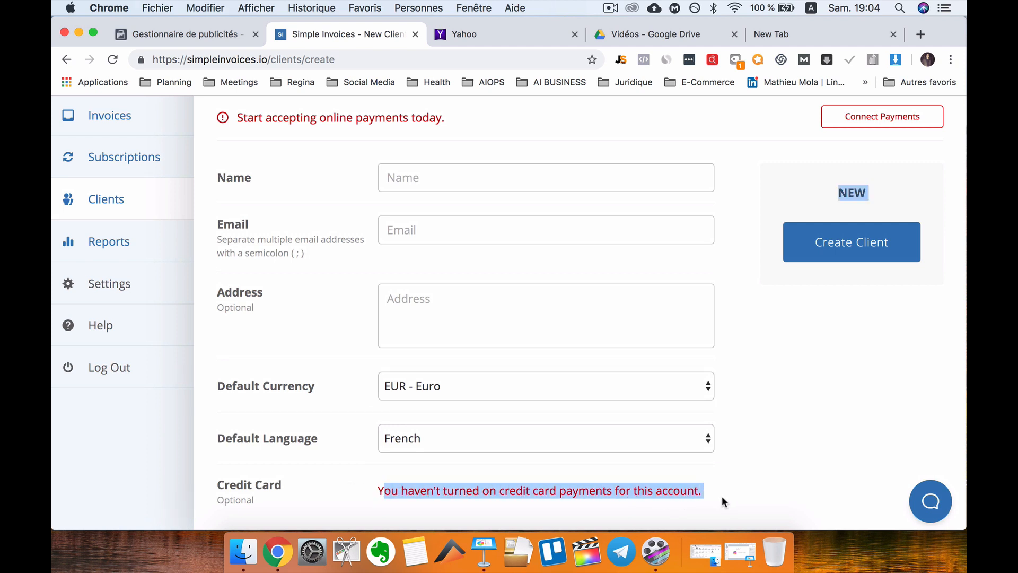
left_click(771, 480)
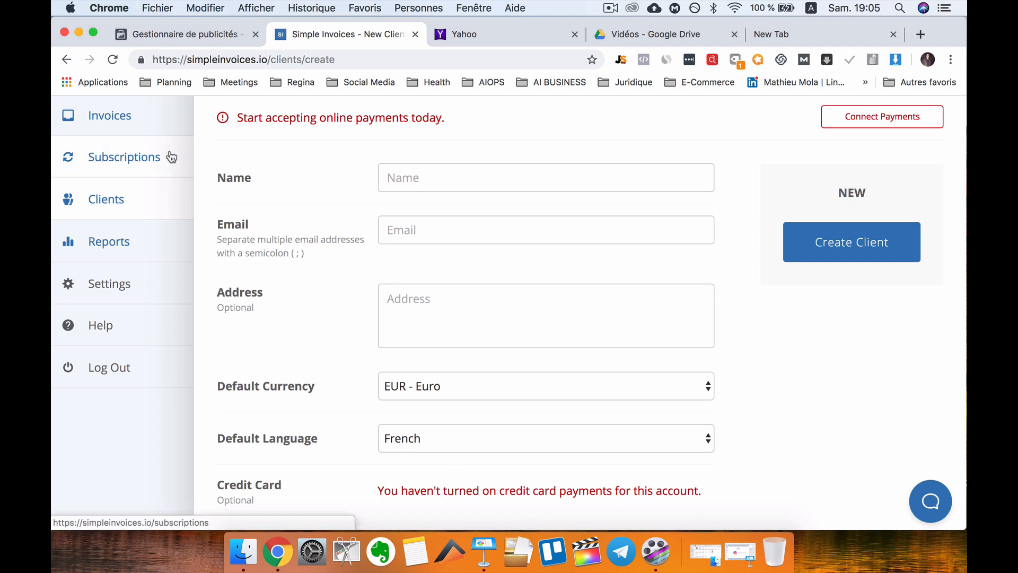
Create client 'Restaurant 1' with its gmail.com e-mail and street address.
left_click(457, 177)
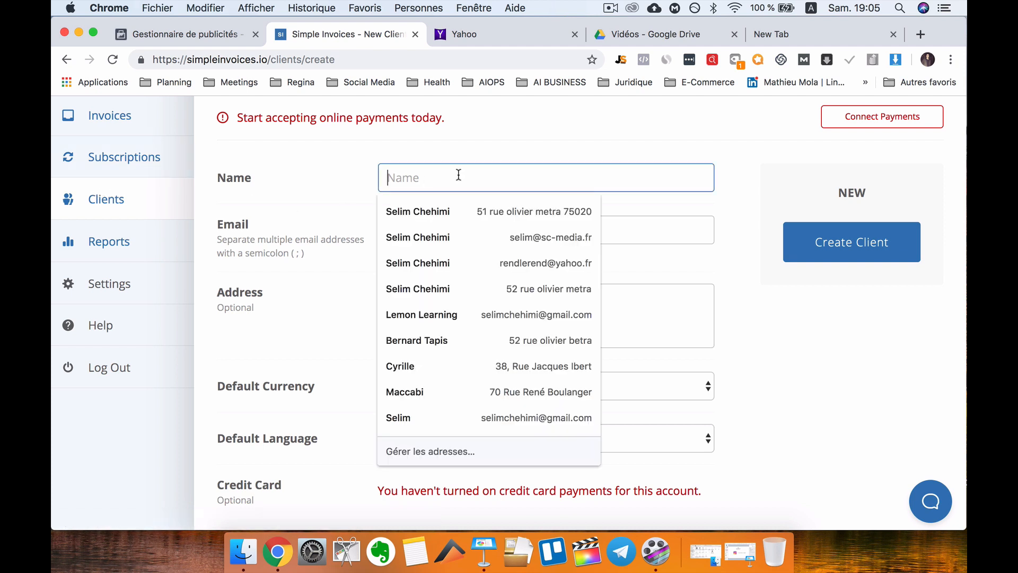
type("Restaurant")
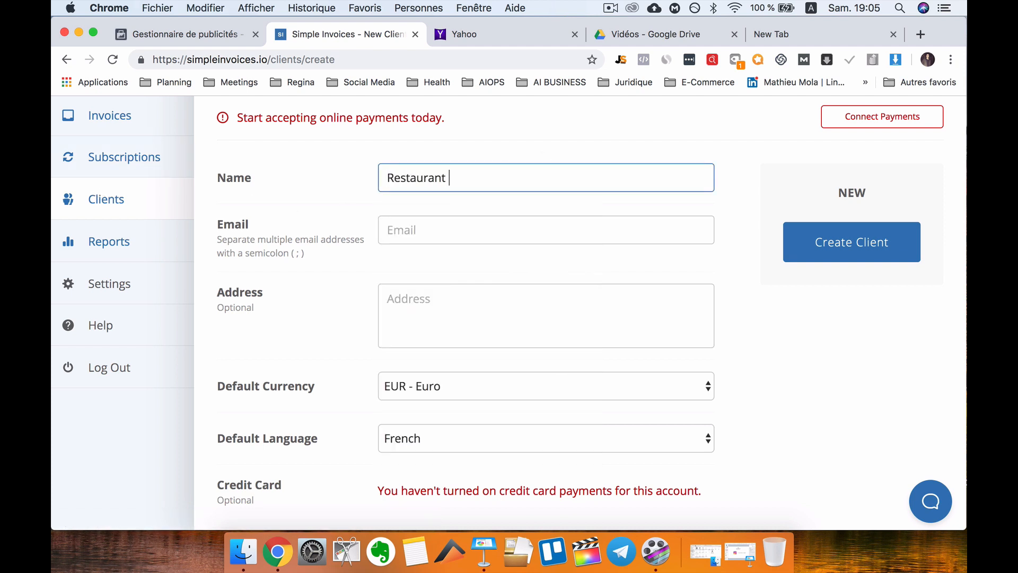
key("Tab")
left_click(519, 176)
type("1")
key("Tab")
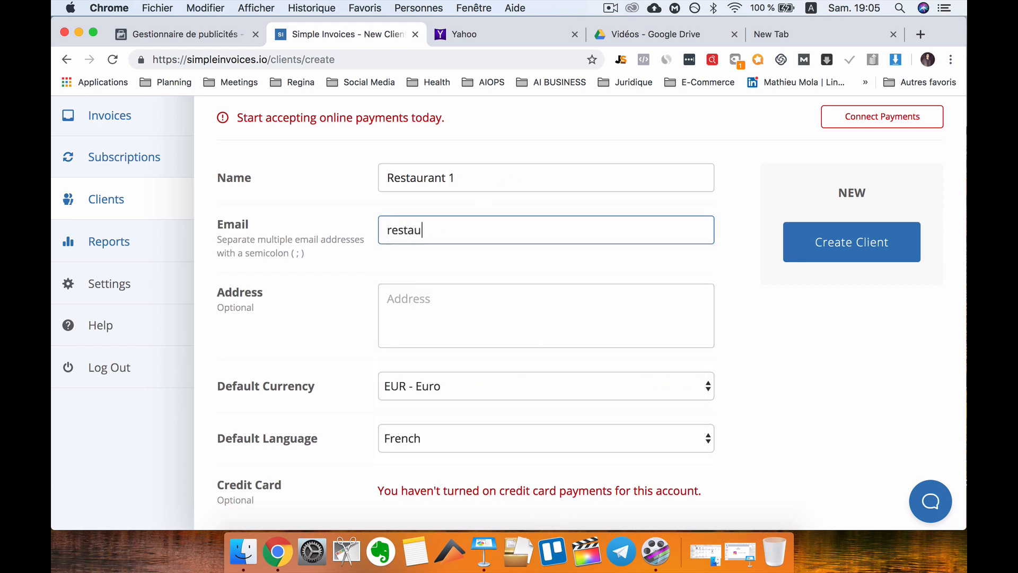
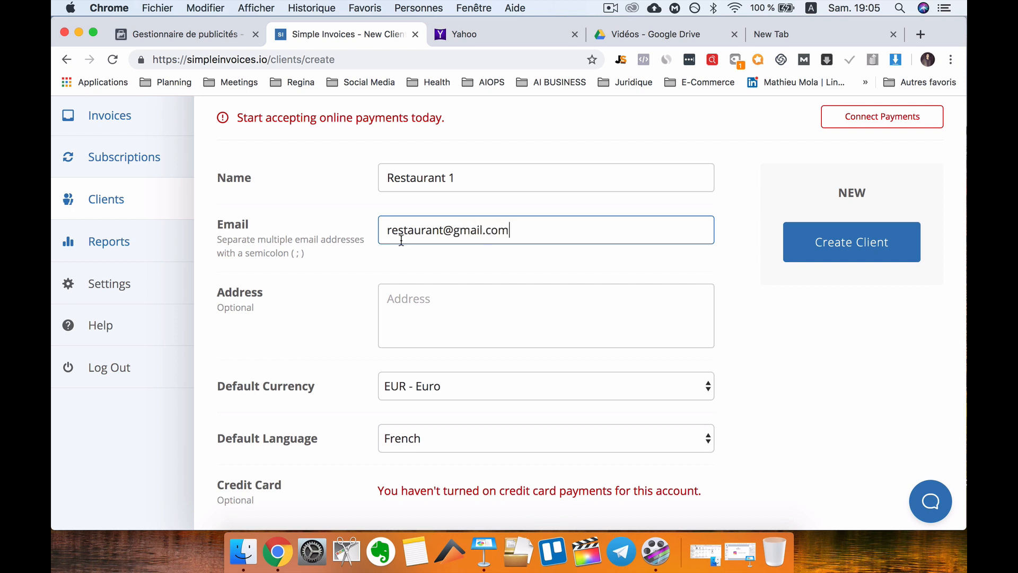
left_click(406, 290)
type("5 street")
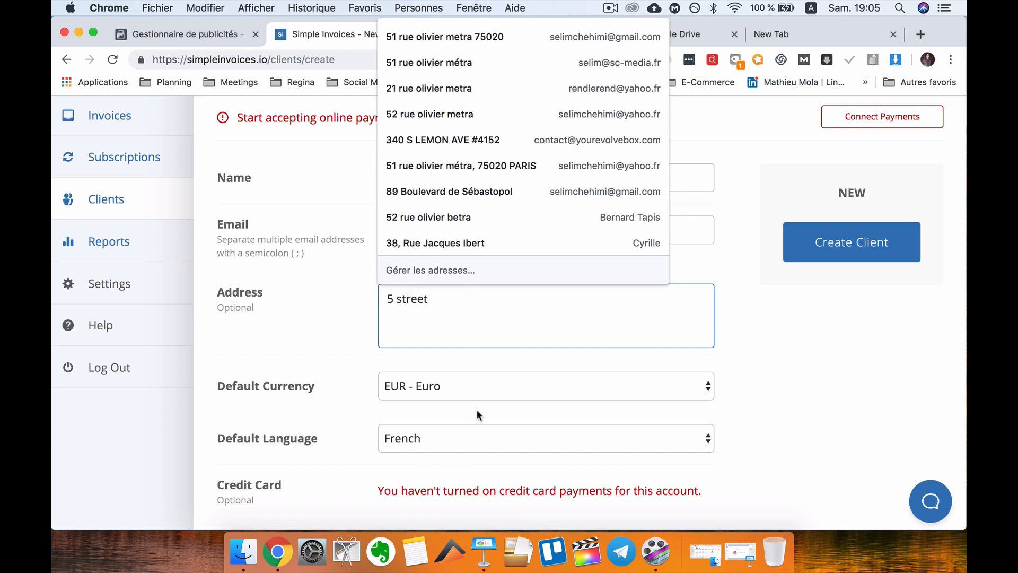
left_click(850, 253)
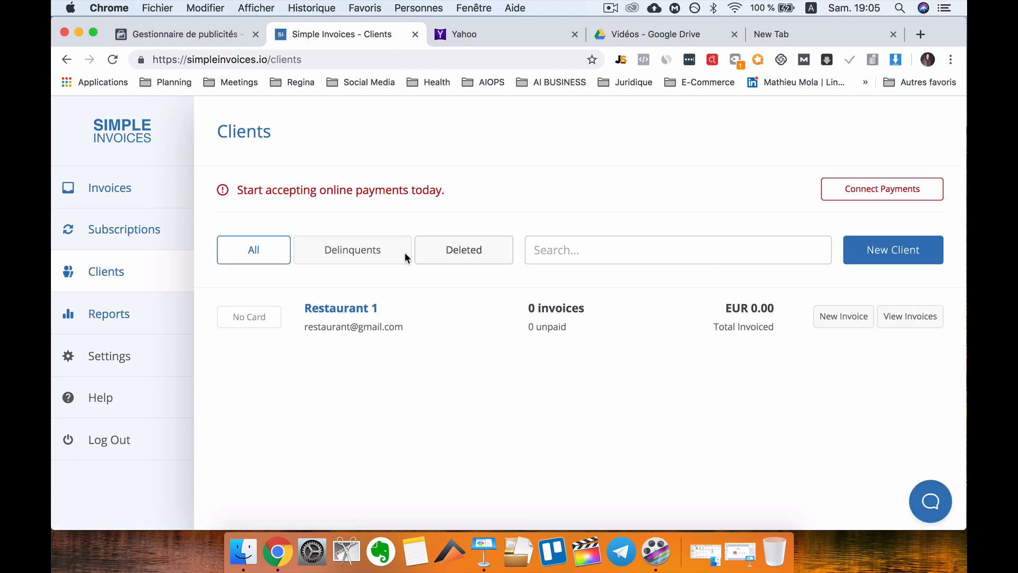
Go to the empty Subscriptions page from the sidebar.
left_click(151, 236)
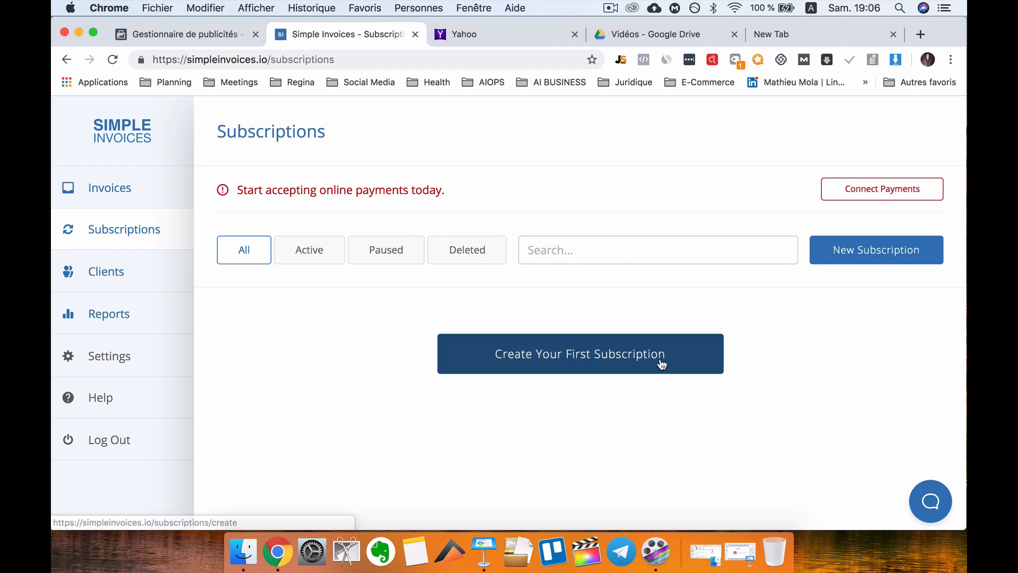
Start the first subscription and choose Restaurant 1 as its client.
left_click(575, 365)
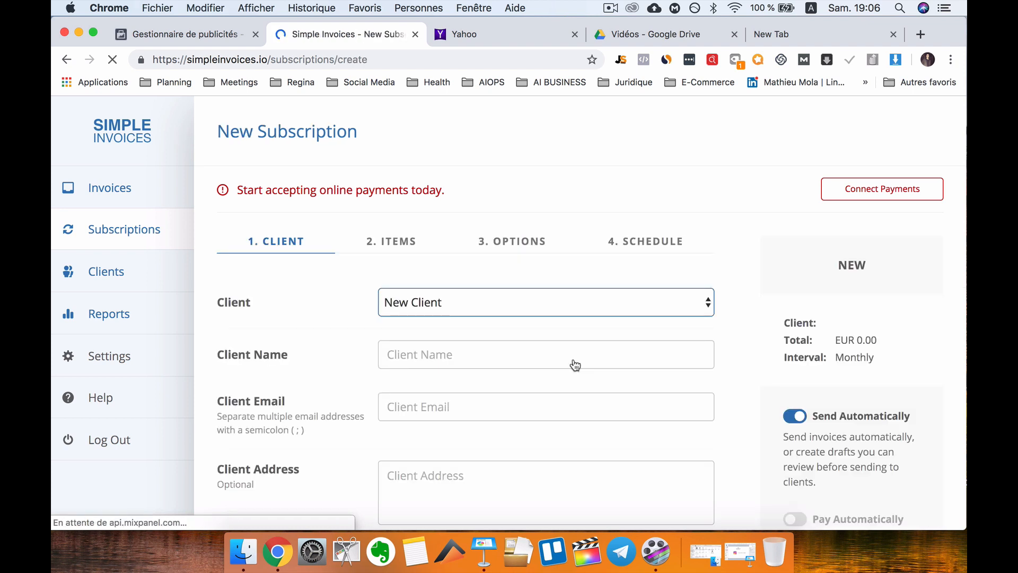
left_click(481, 312)
left_click(438, 318)
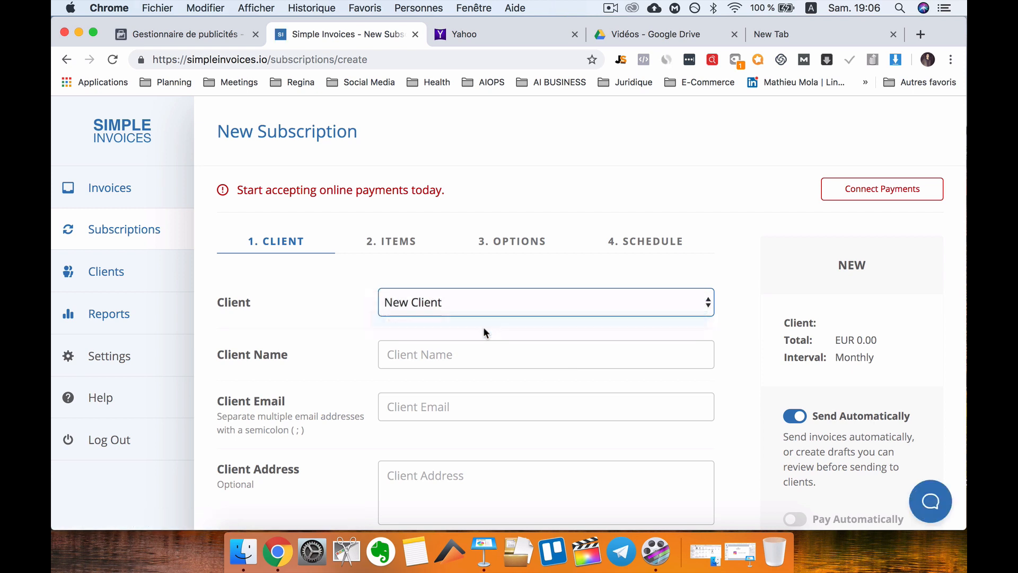
scroll(496, 339, "down", 3)
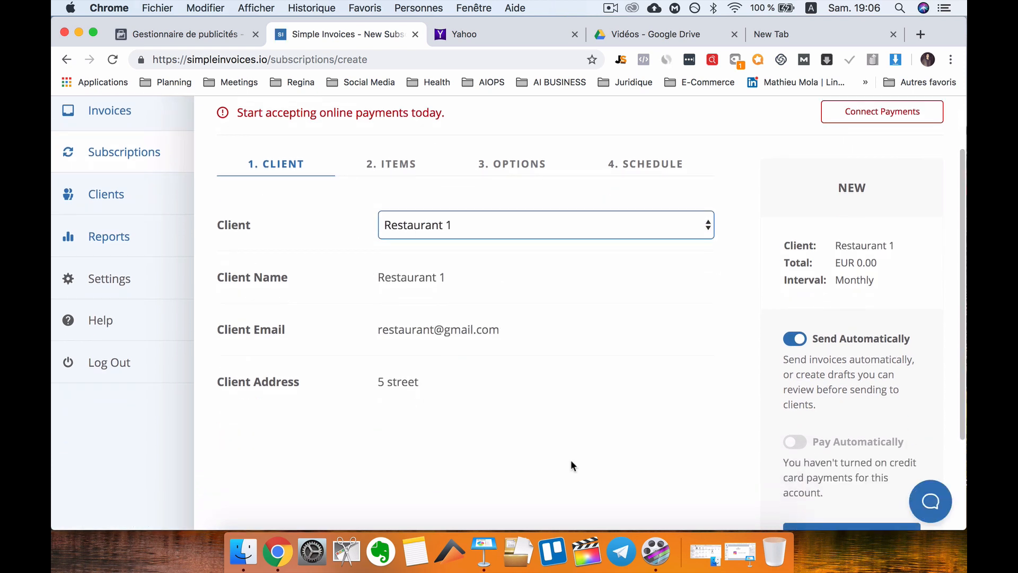
scroll(454, 301, "down", 2)
scroll(454, 301, "up", 2)
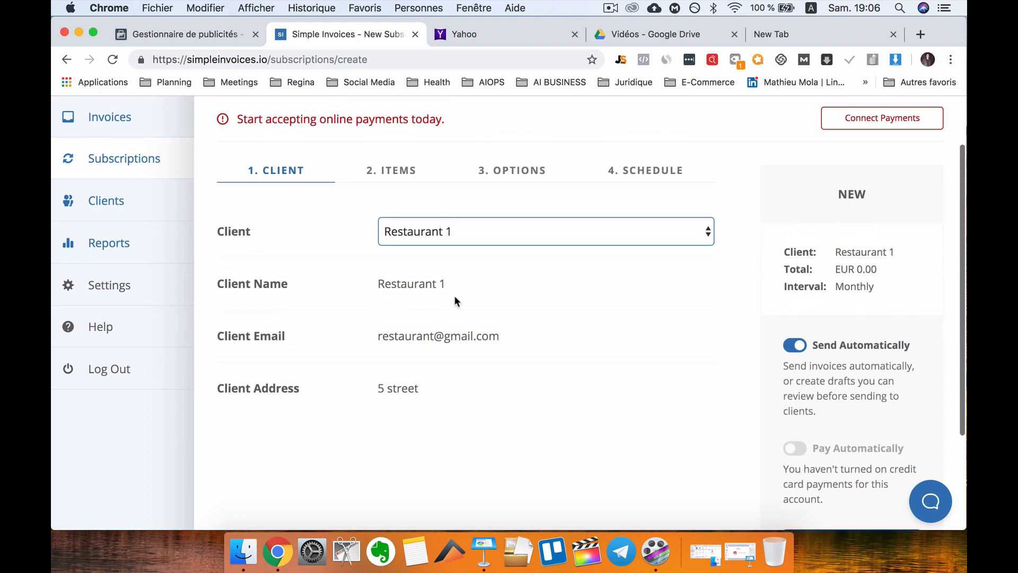
scroll(856, 371, "down", 5)
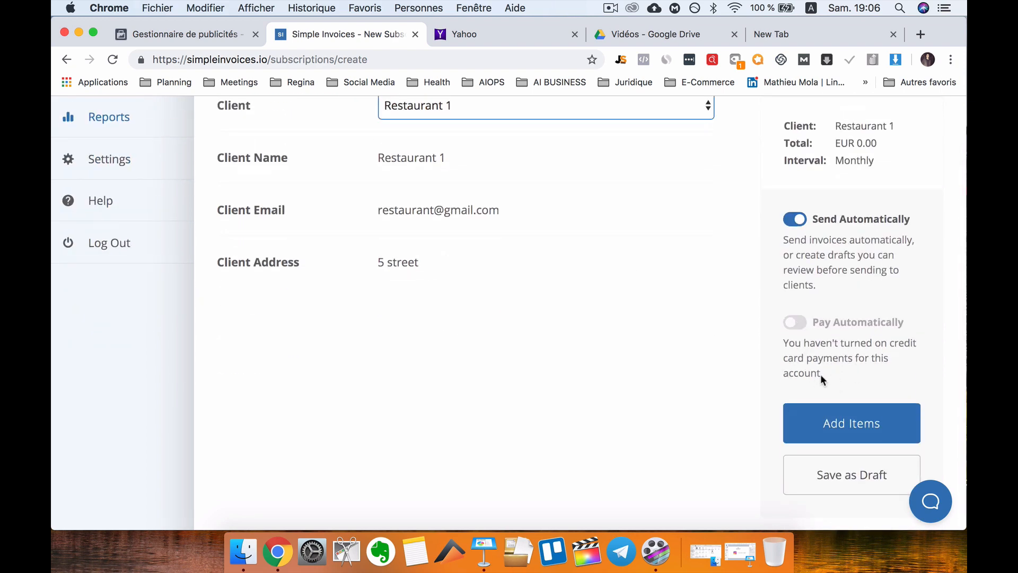
Review the monthly subscription draft, totalling EUR 0.00 with automatic sending on.
left_click(811, 317)
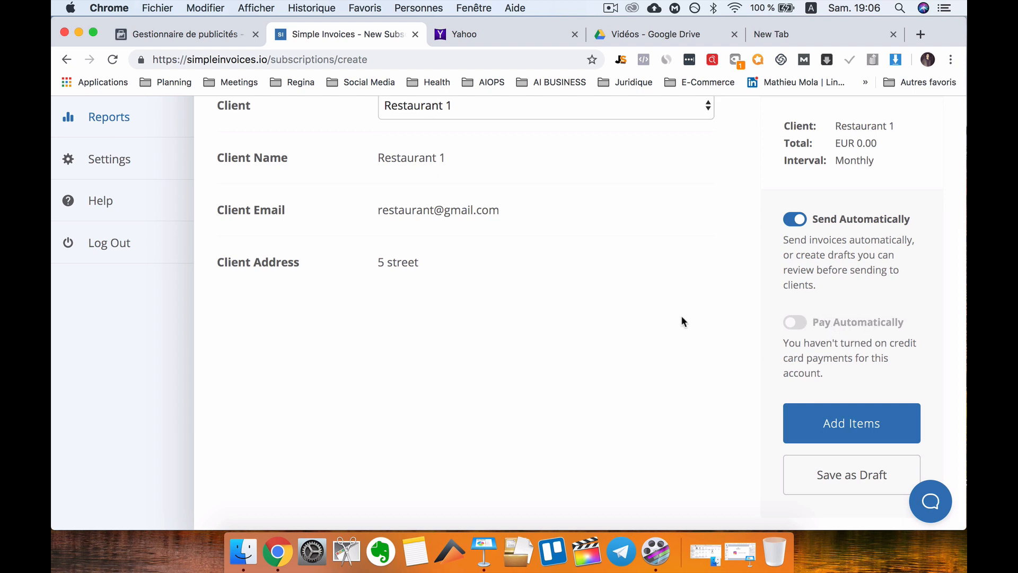
scroll(682, 318, "up", 1)
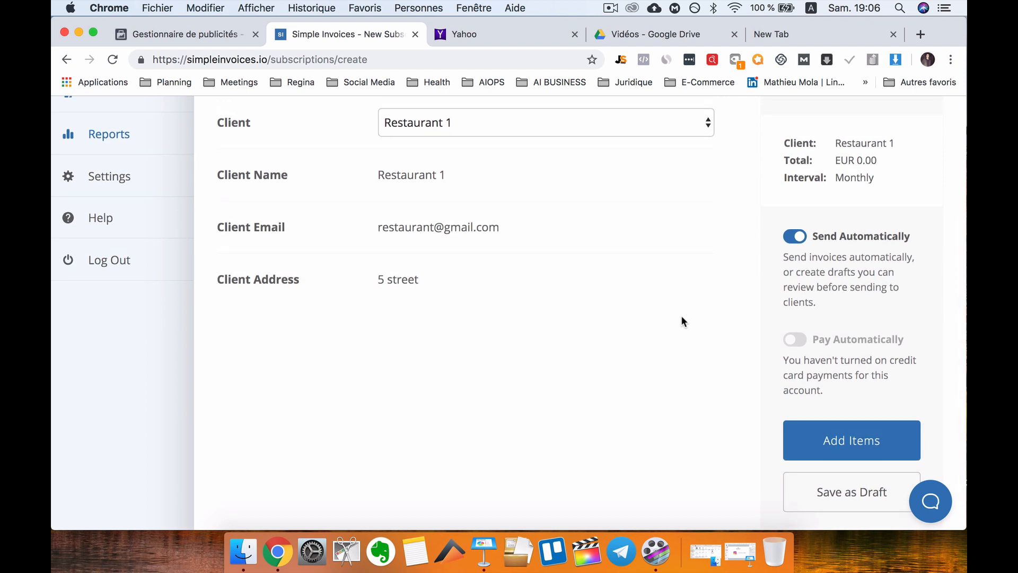
scroll(652, 317, "up", 4)
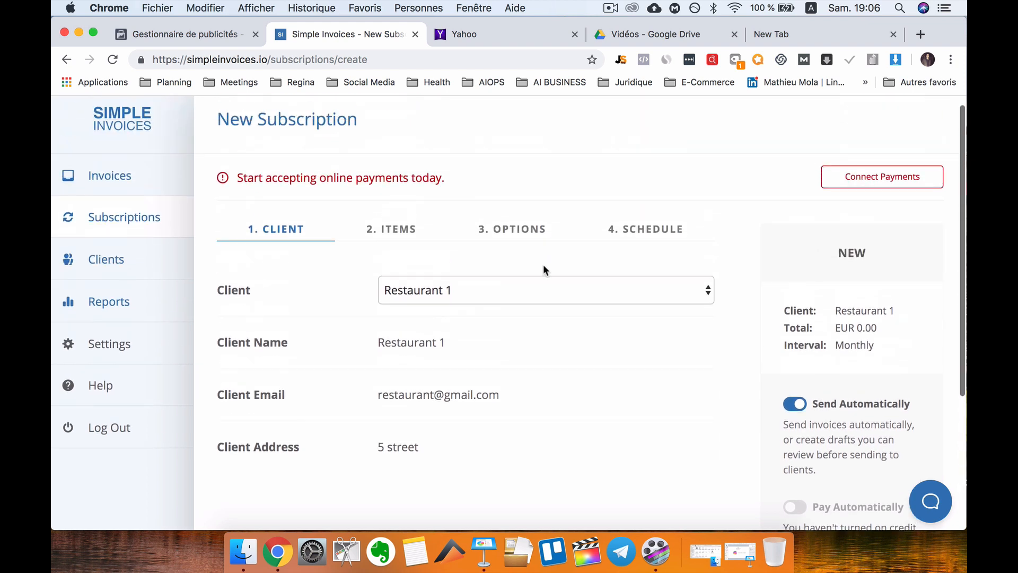
scroll(562, 309, "down", 3)
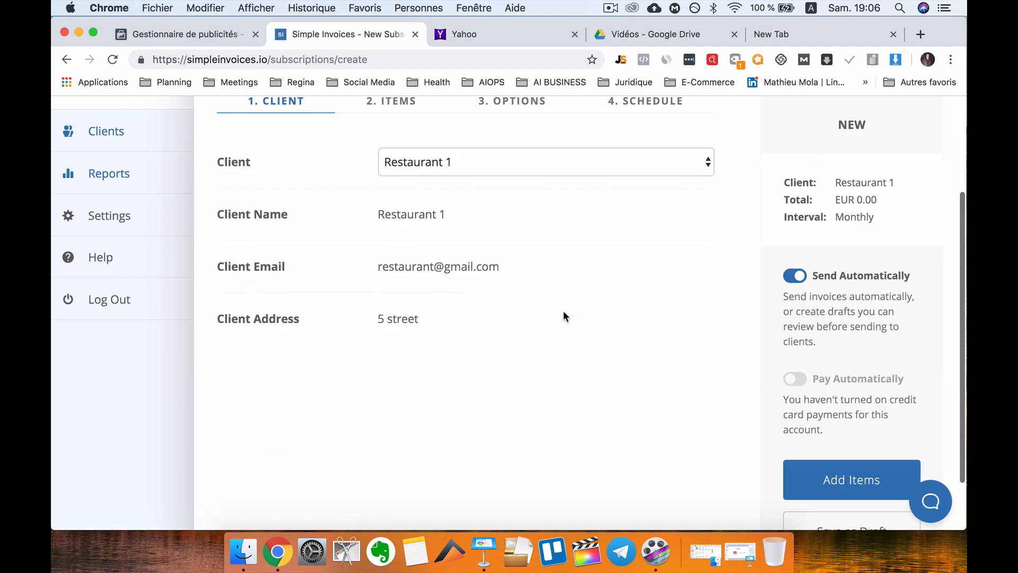
scroll(637, 296, "up", 2)
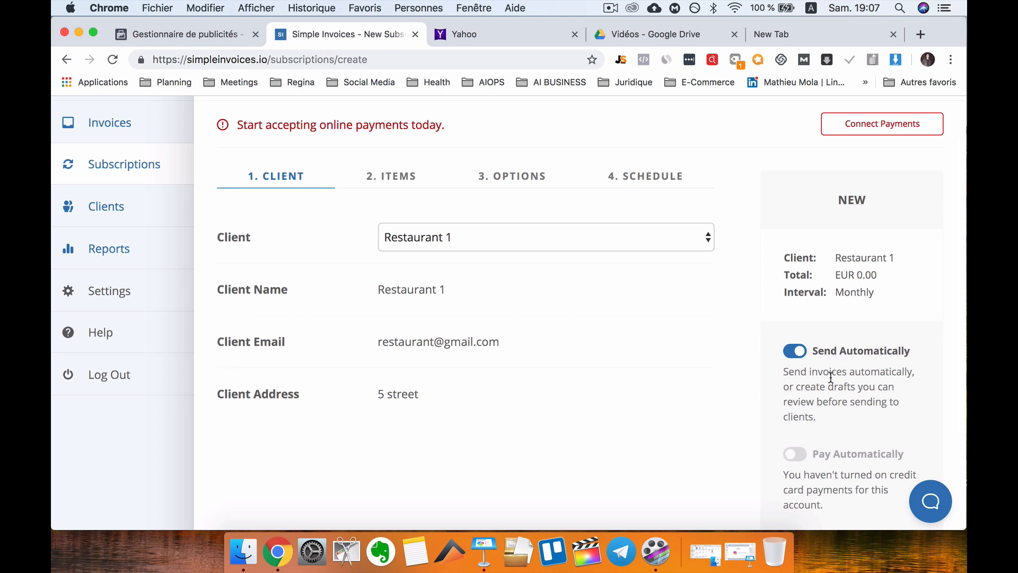
scroll(846, 434, "down", 2)
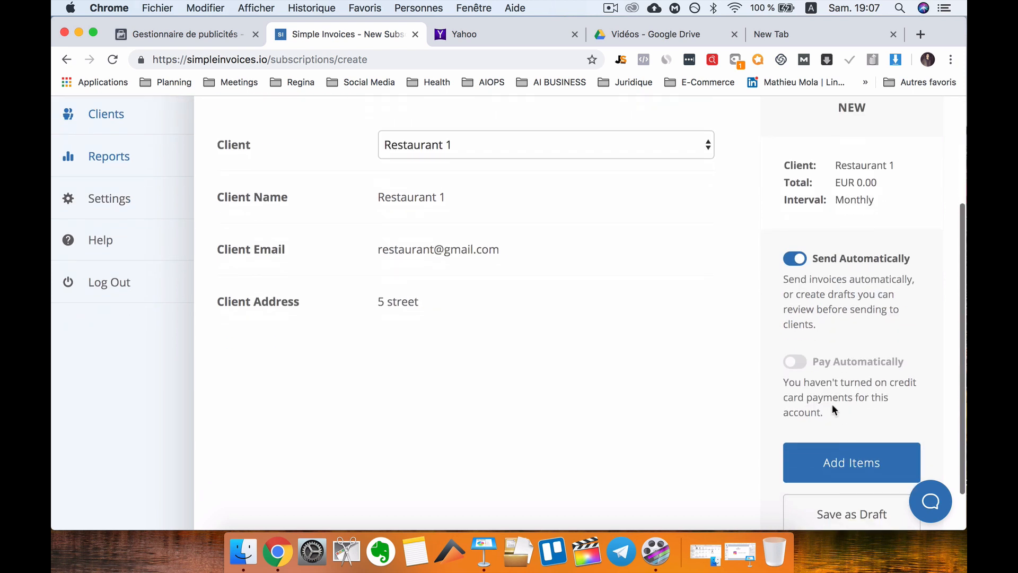
scroll(834, 391, "down", 1)
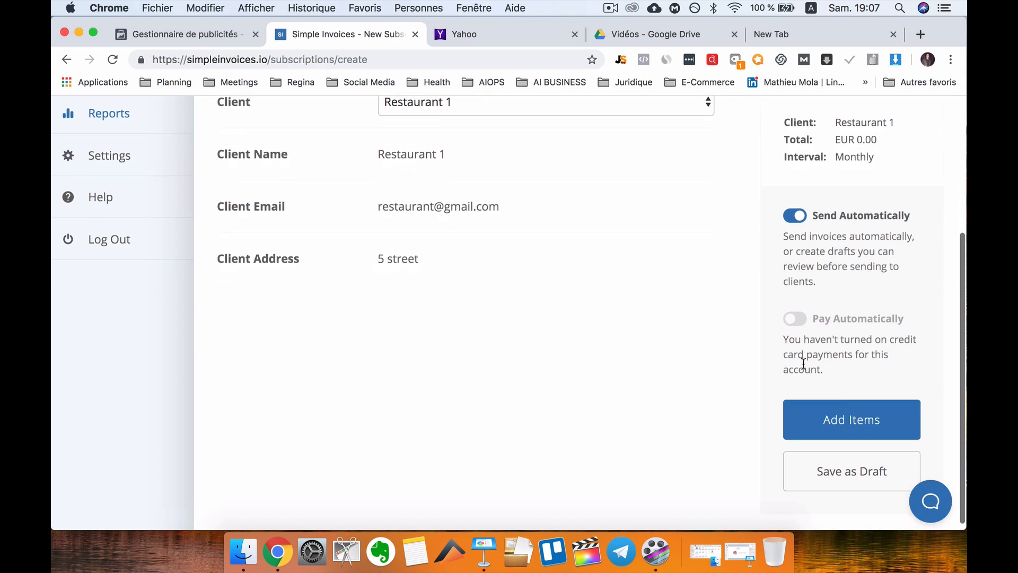
scroll(676, 354, "up", 3)
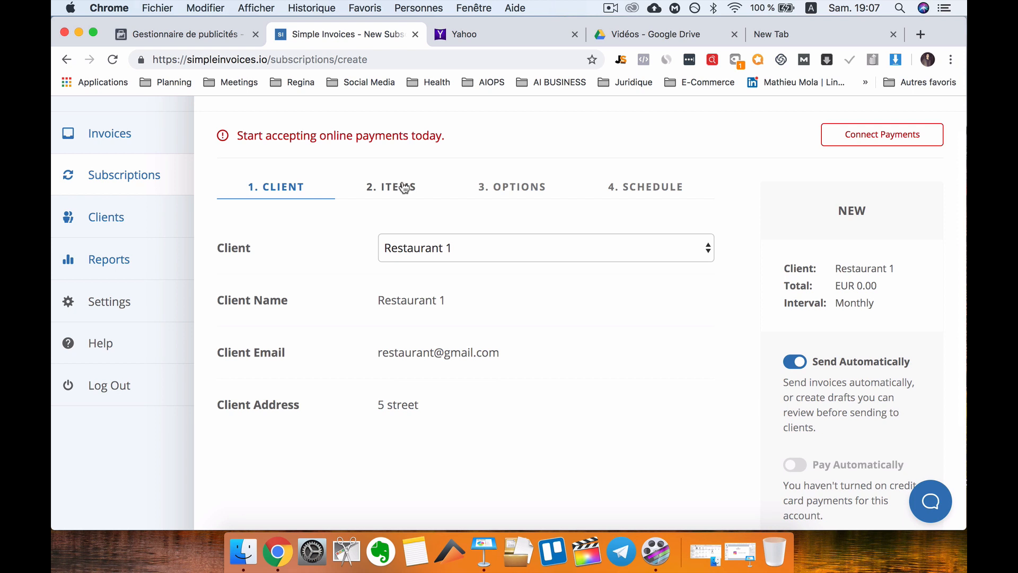
Add item 'Social Media Marketing Management (Facebook + Instragram)' priced at 997.
left_click(405, 189)
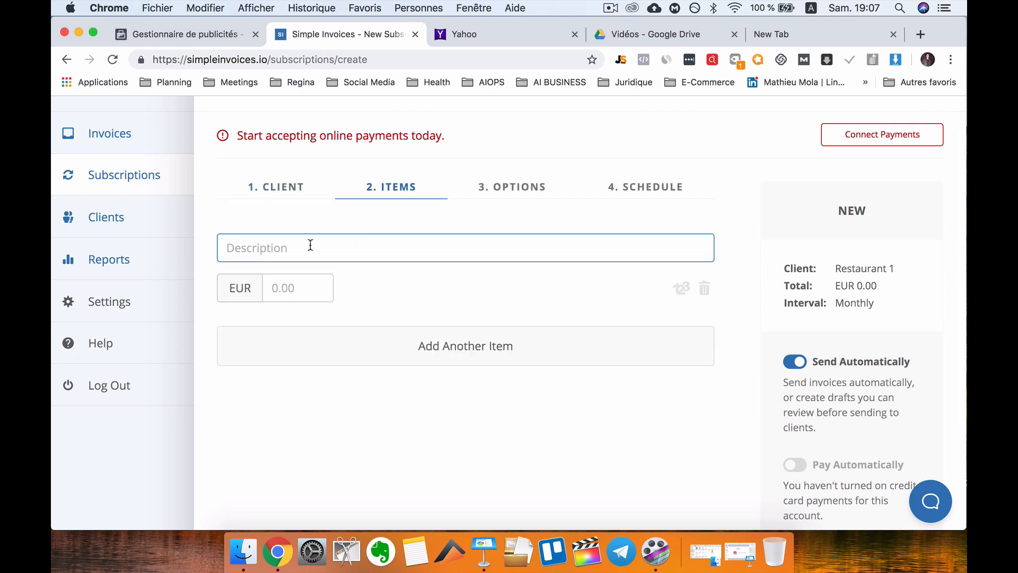
type("Social Media Marketing M")
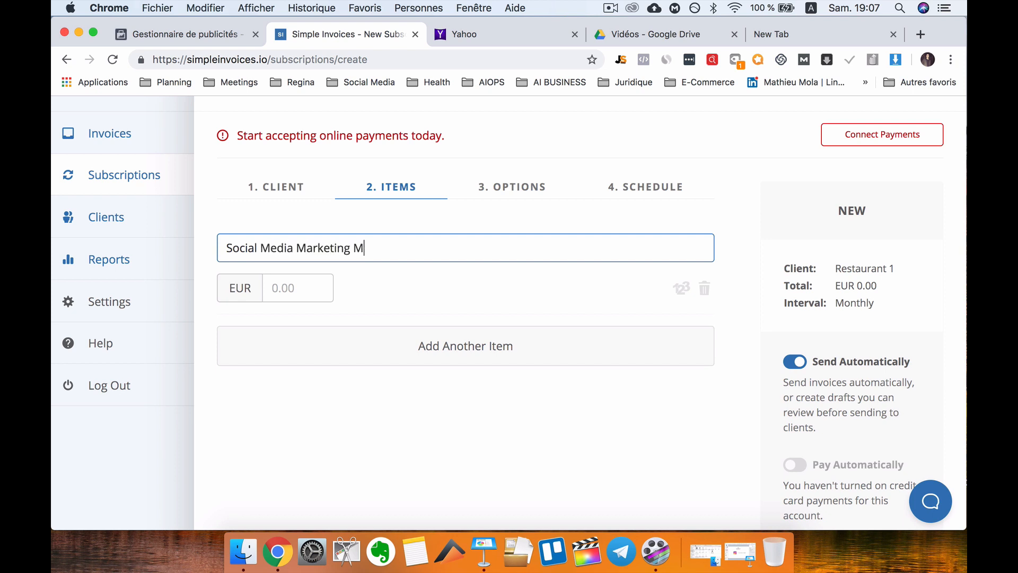
type("anagement (Faceboo")
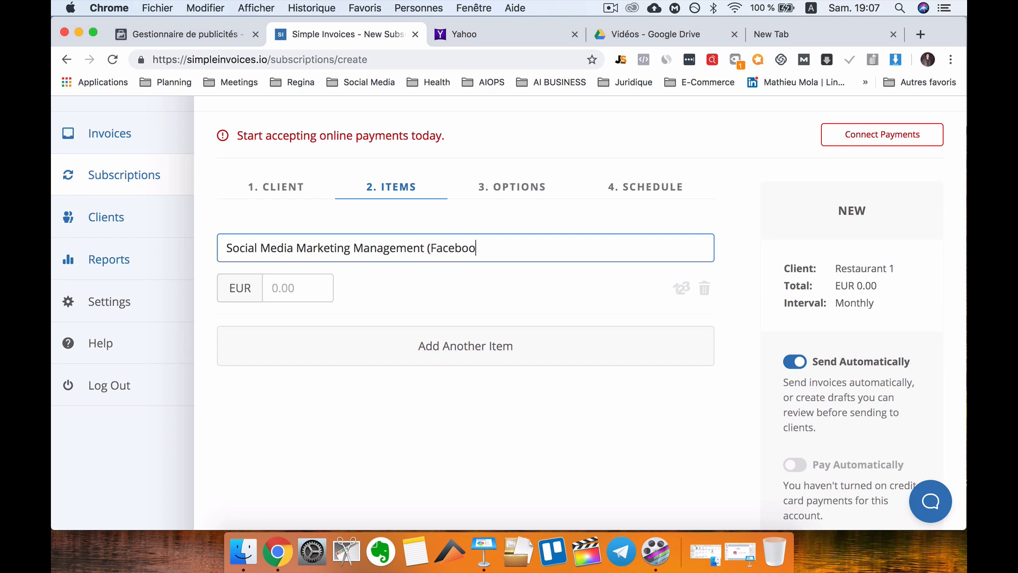
type("k + Instragram)")
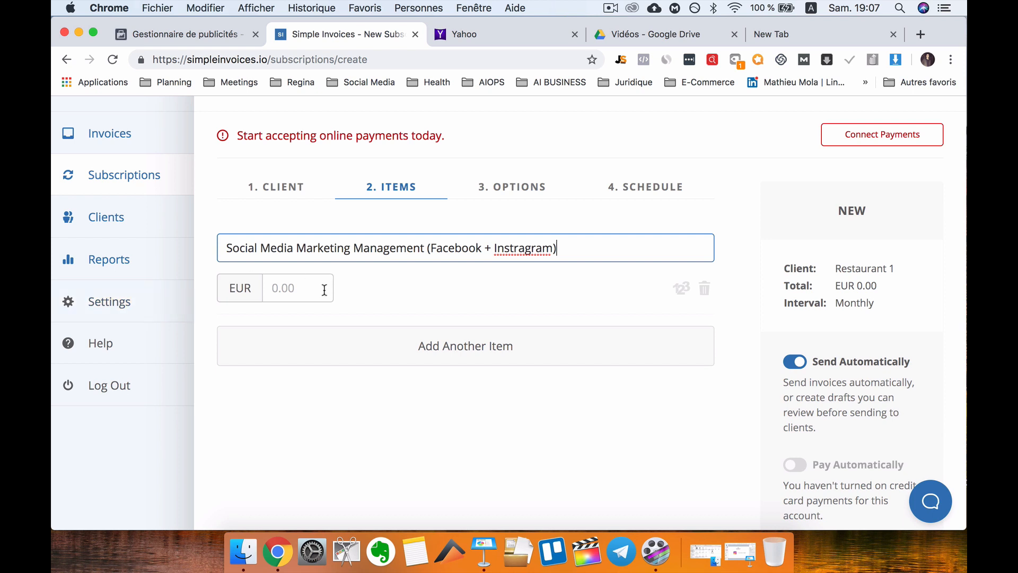
left_click(324, 289)
type("99")
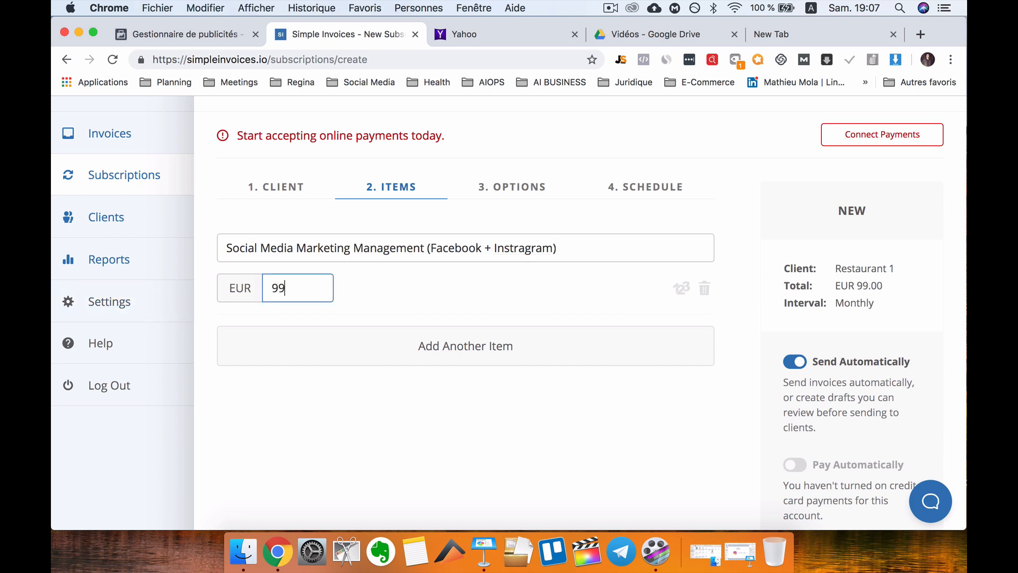
type("7")
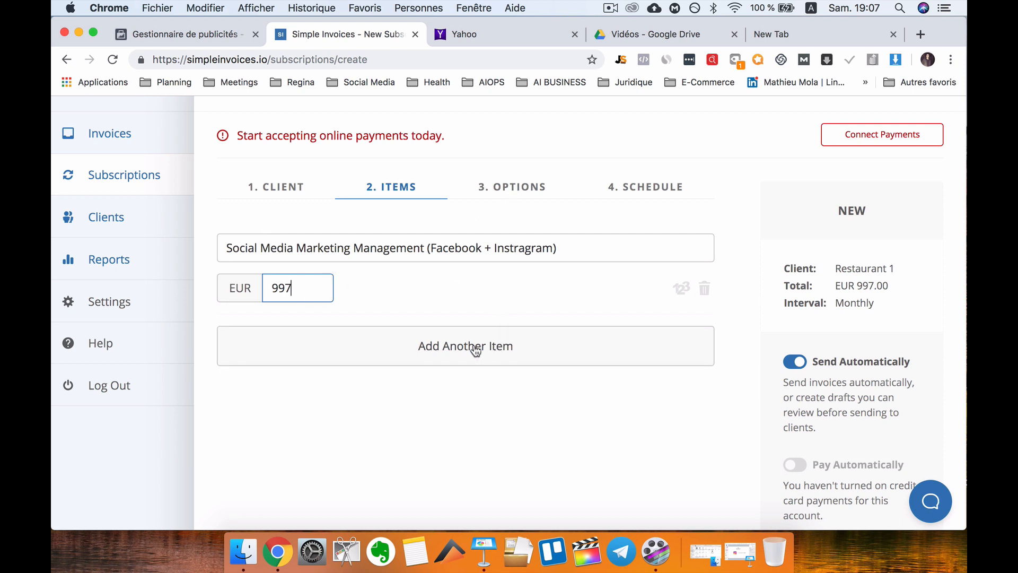
scroll(475, 347, "down", 2)
left_click(469, 312)
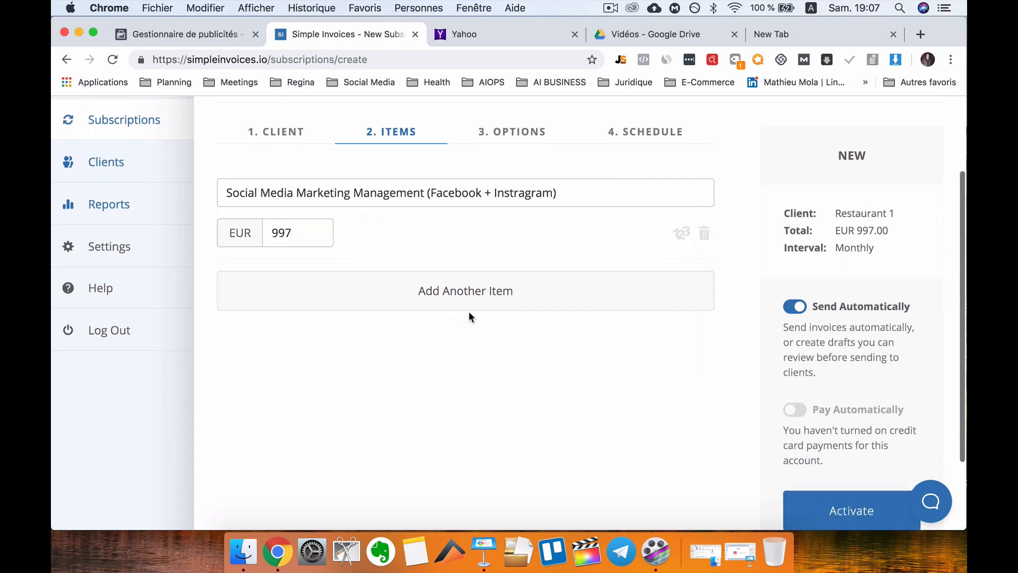
Add a Content Creation item priced at 97 and move to the Options step.
left_click(324, 294)
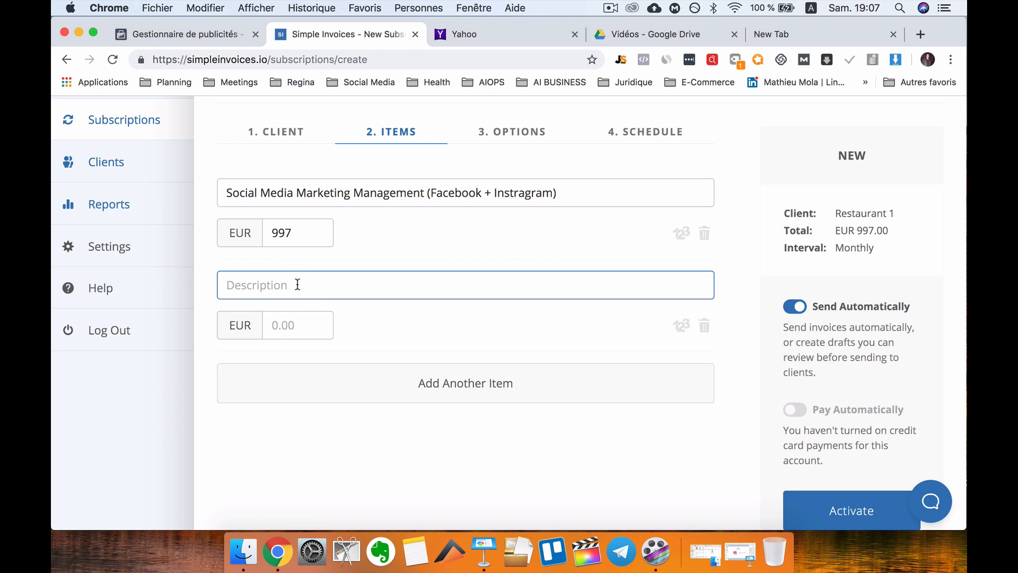
type("Content Creation")
left_click(269, 330)
type("97")
key("BackSpace")
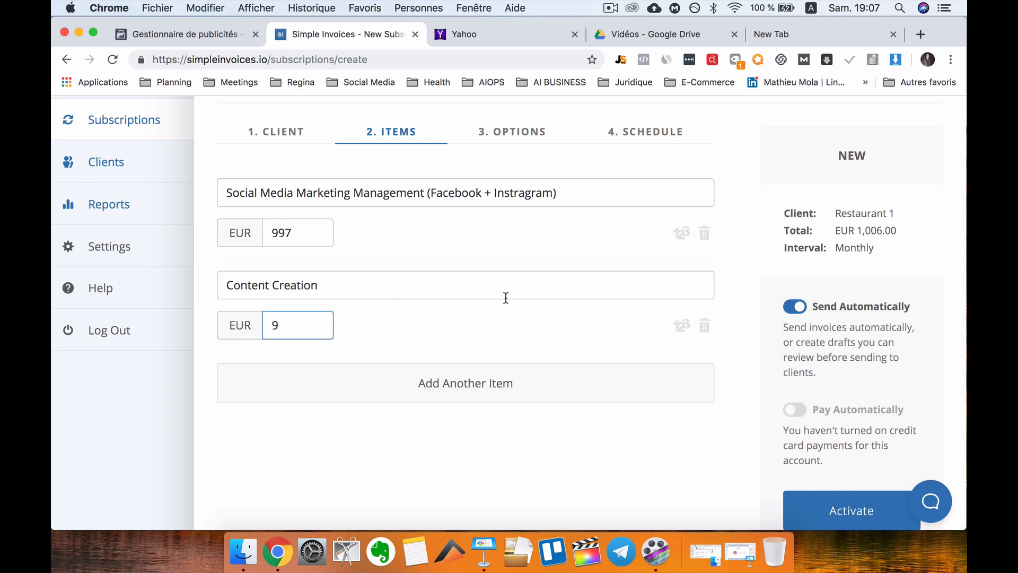
type("7")
left_click(522, 132)
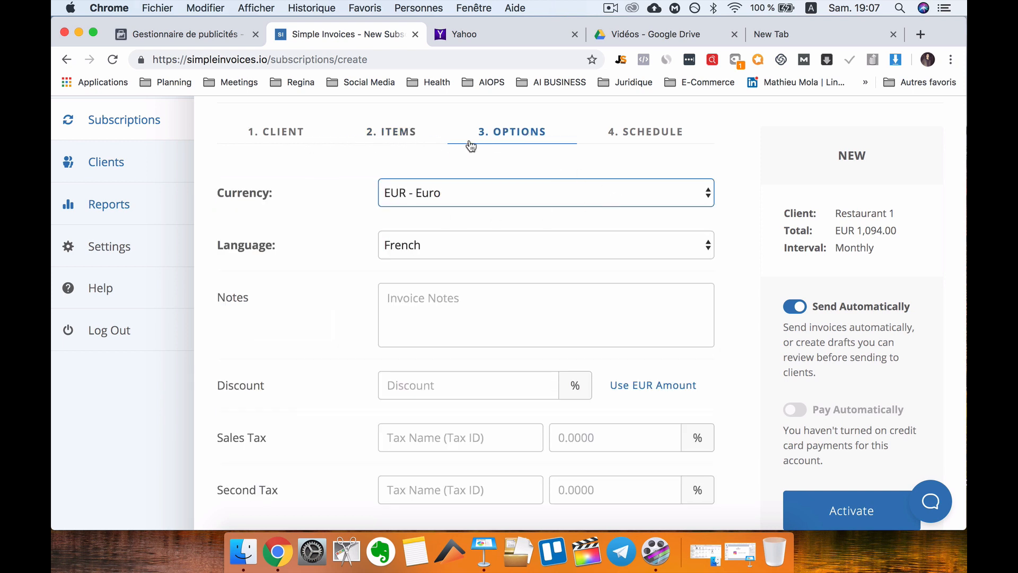
Look over the invoice notes and Schedule step, then return to Options.
scroll(492, 263, "down", 1)
left_click(451, 268)
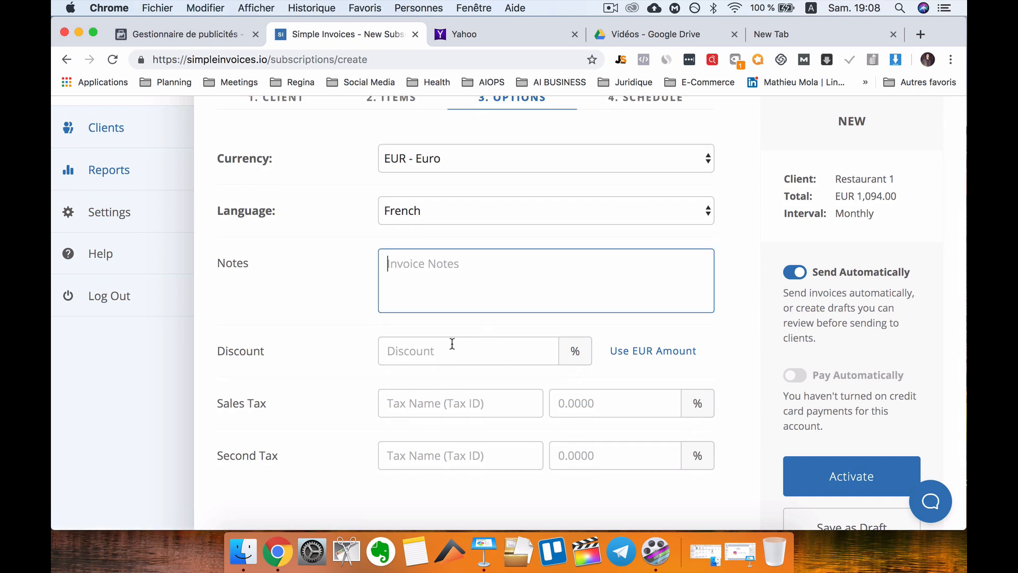
scroll(482, 351, "down", 2)
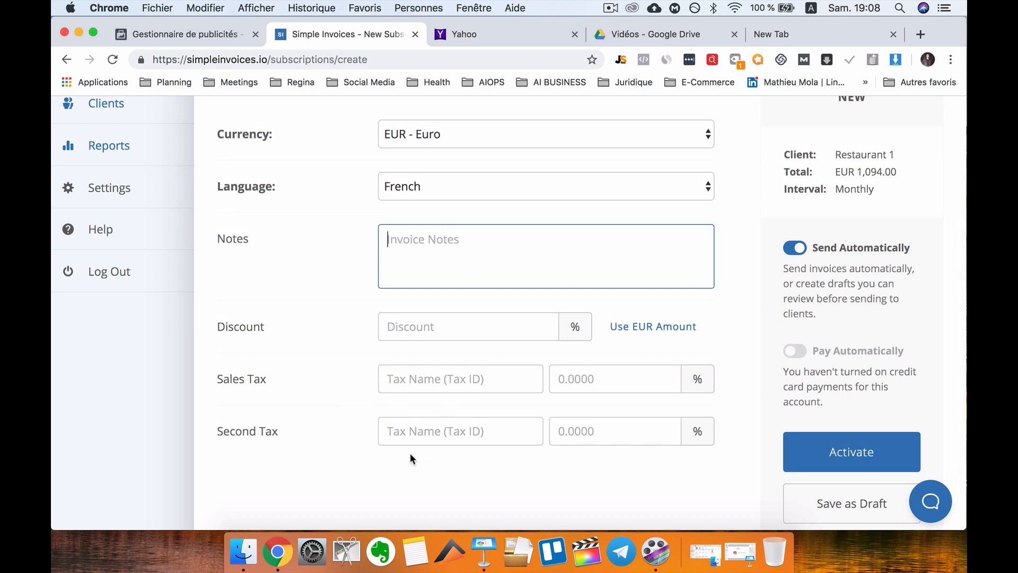
scroll(410, 453, "up", 2)
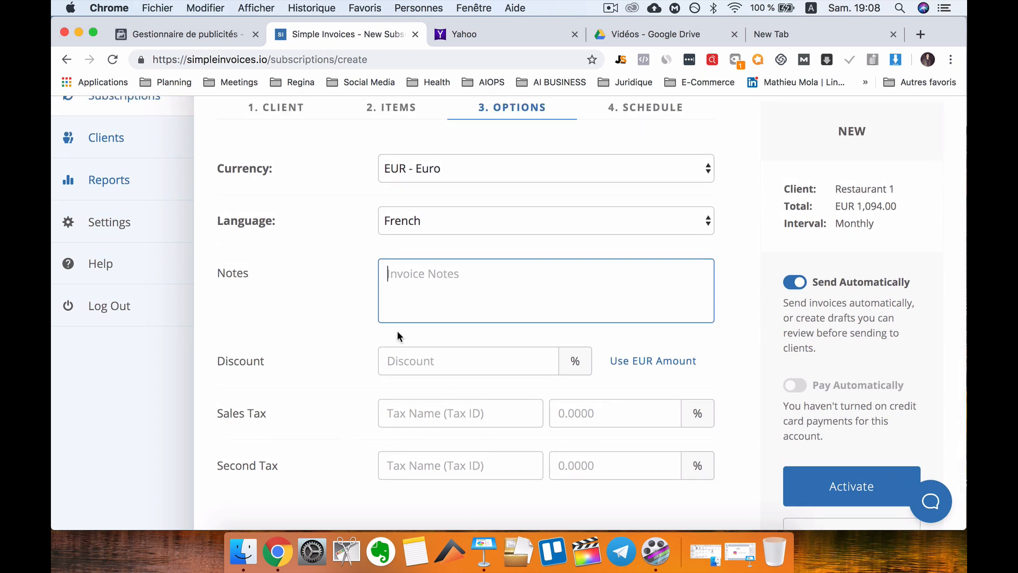
scroll(480, 228, "up", 2)
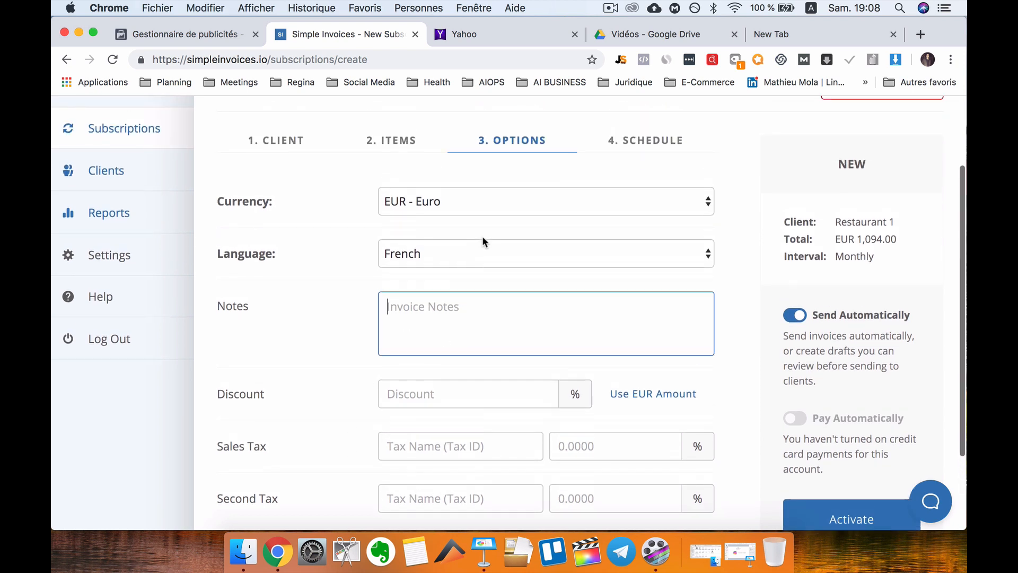
left_click(652, 142)
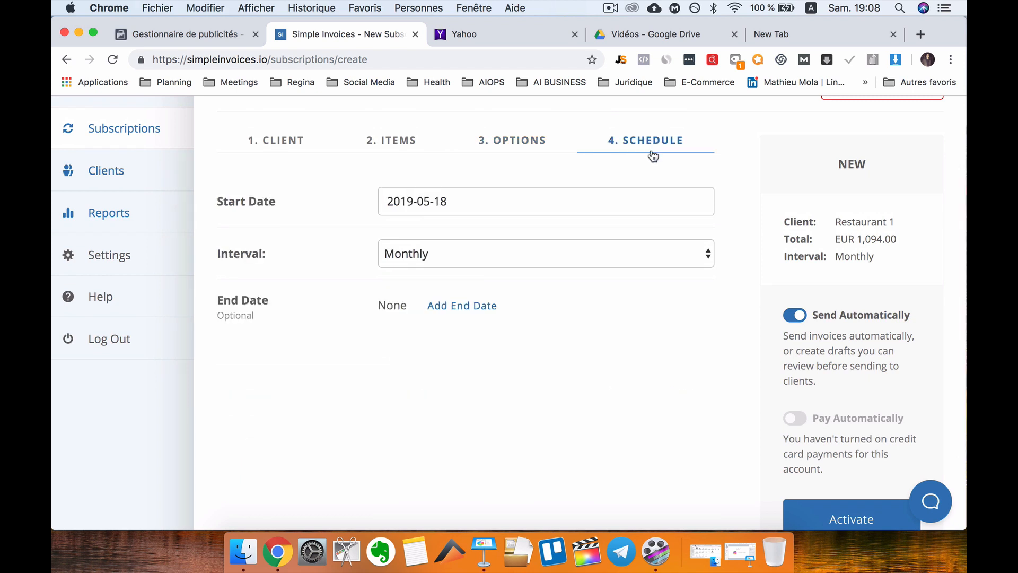
left_click(524, 141)
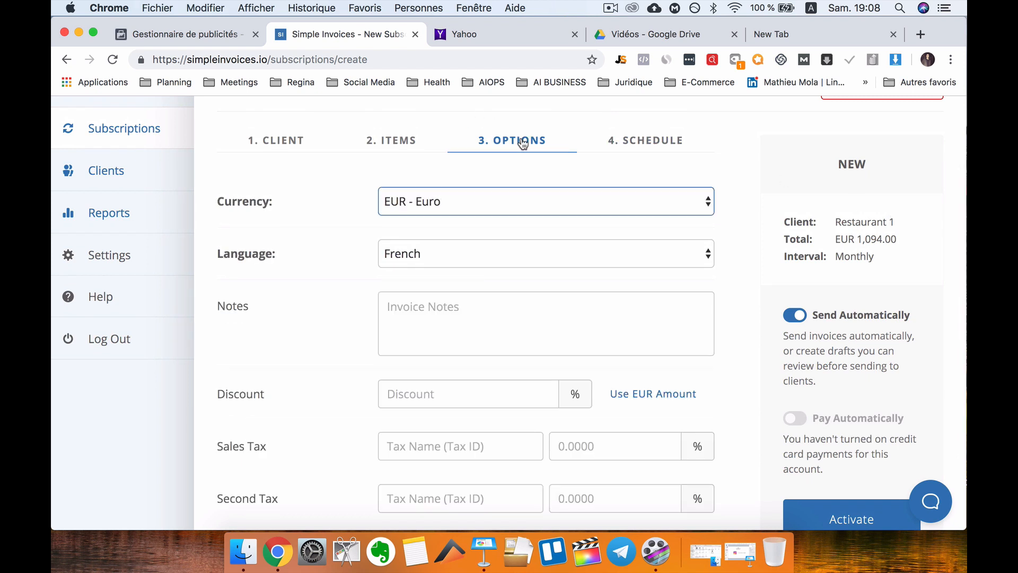
scroll(456, 349, "down", 3)
scroll(456, 349, "down", 1)
Add a TVA sales tax at 20%, raising the total to EUR 1,312.80.
left_click(435, 353)
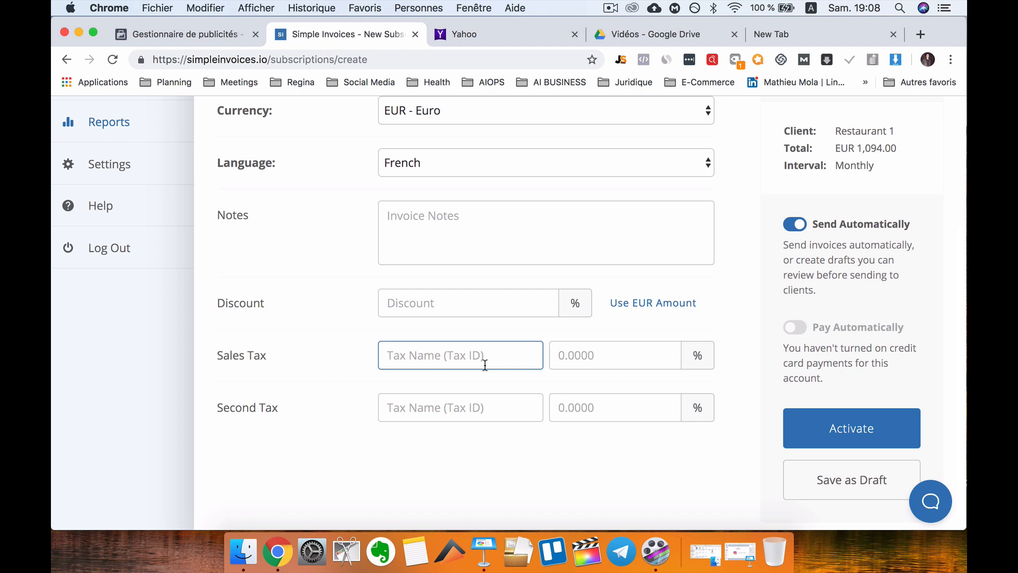
type("TVA")
left_click(634, 352)
type("20")
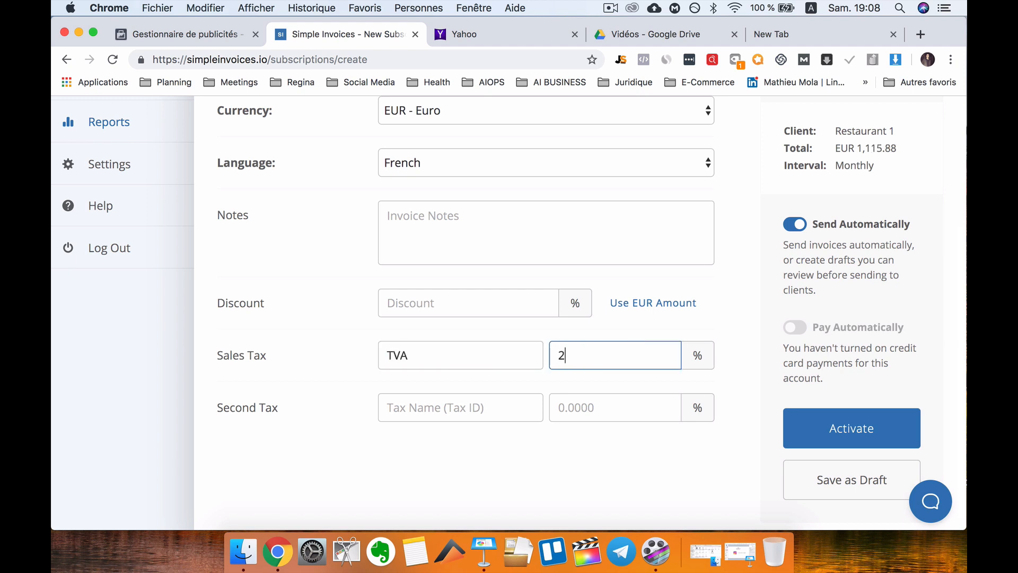
left_click(731, 348)
scroll(731, 348, "up", 1)
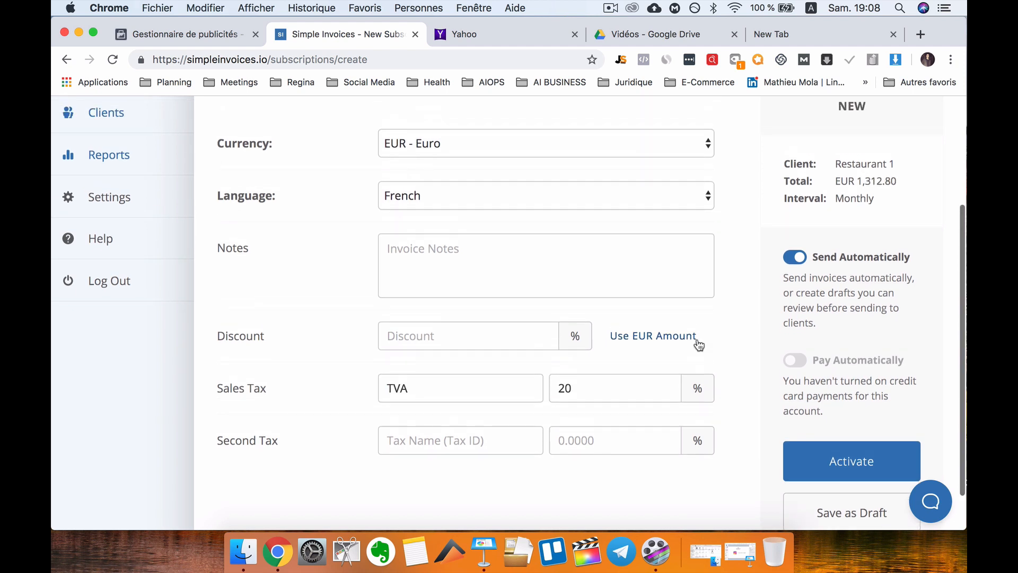
scroll(714, 322, "up", 1)
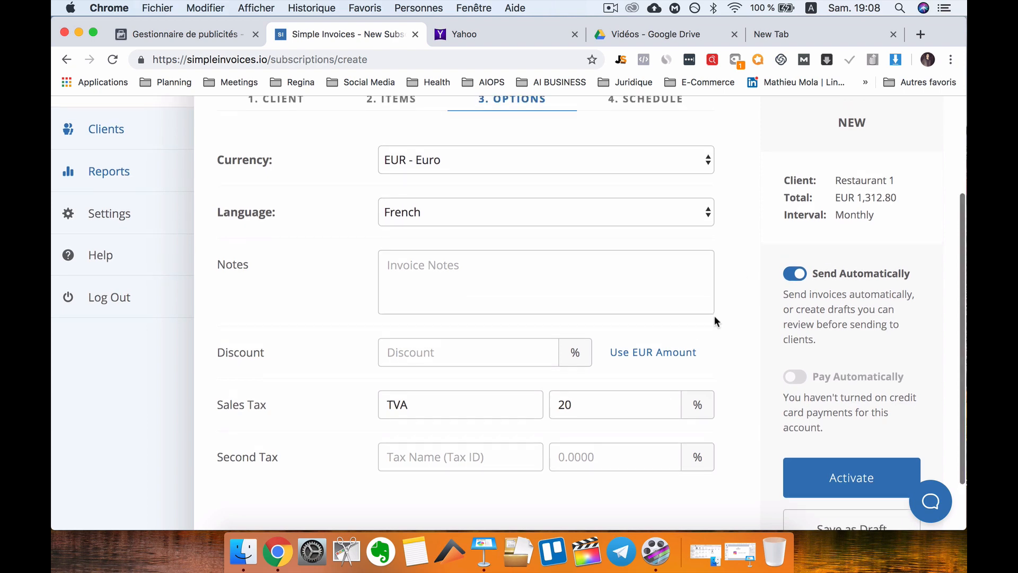
scroll(714, 318, "up", 3)
On the Schedule step, set the start date to 30 May 2019 and keep the interval Monthly.
scroll(689, 281, "down", 1)
left_click(663, 248)
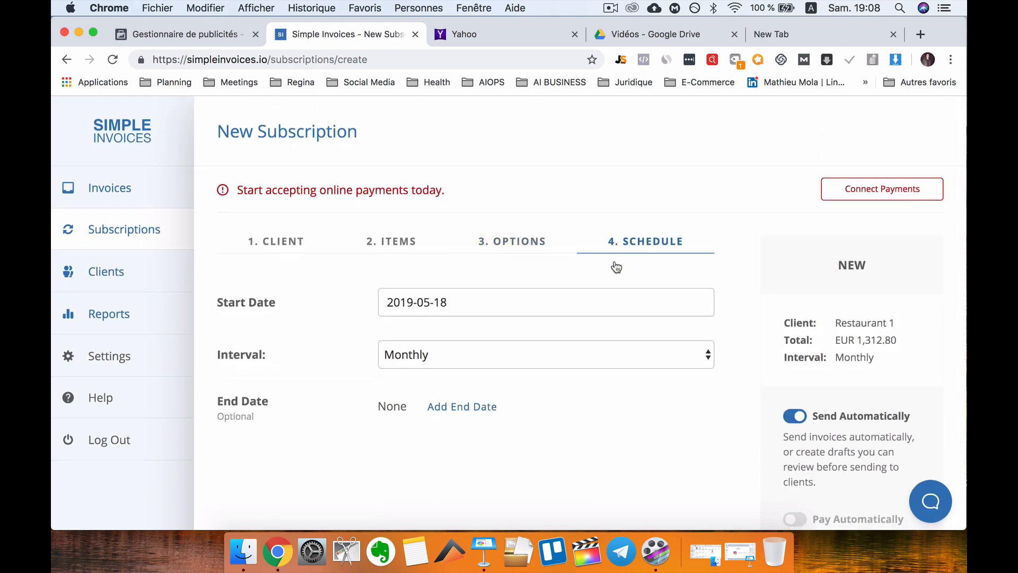
scroll(401, 365, "down", 1)
left_click(456, 265)
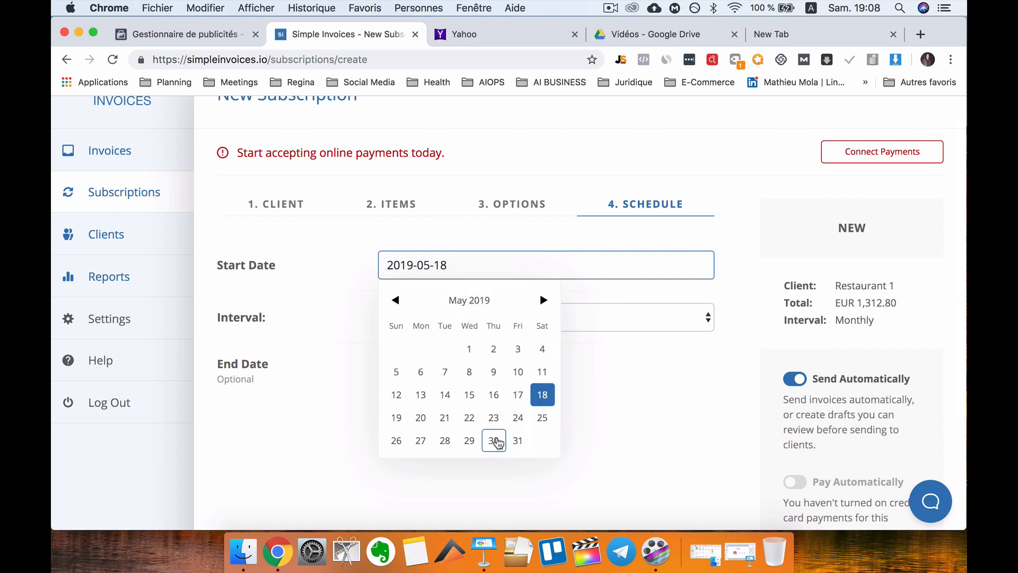
left_click(494, 441)
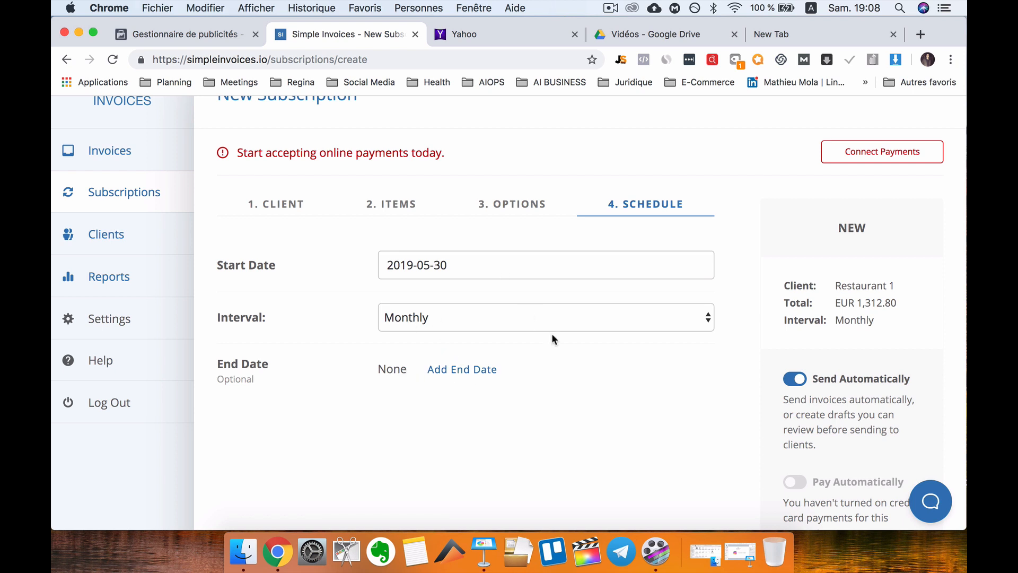
scroll(551, 337, "down", 3)
left_click(507, 256)
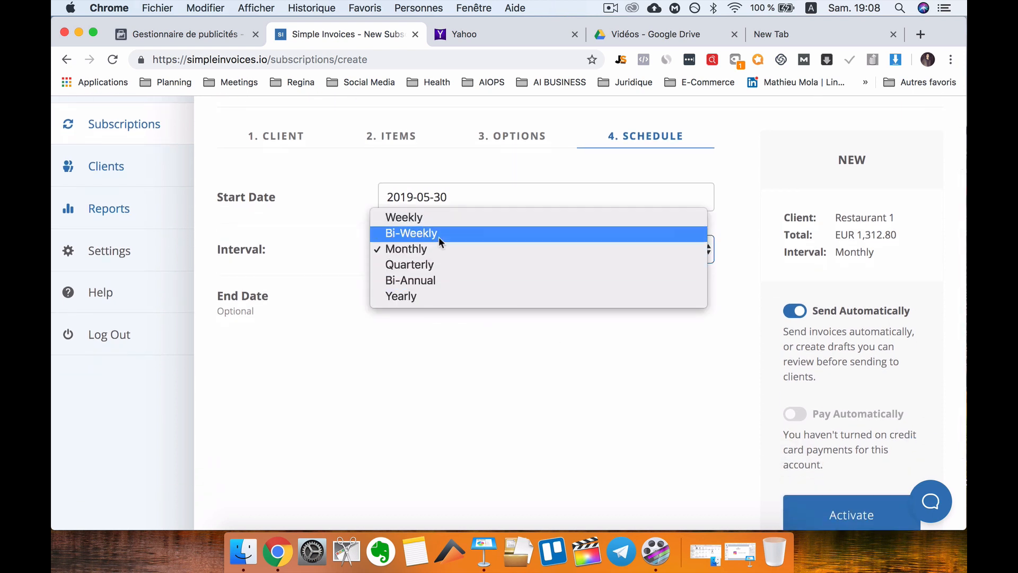
left_click(591, 363)
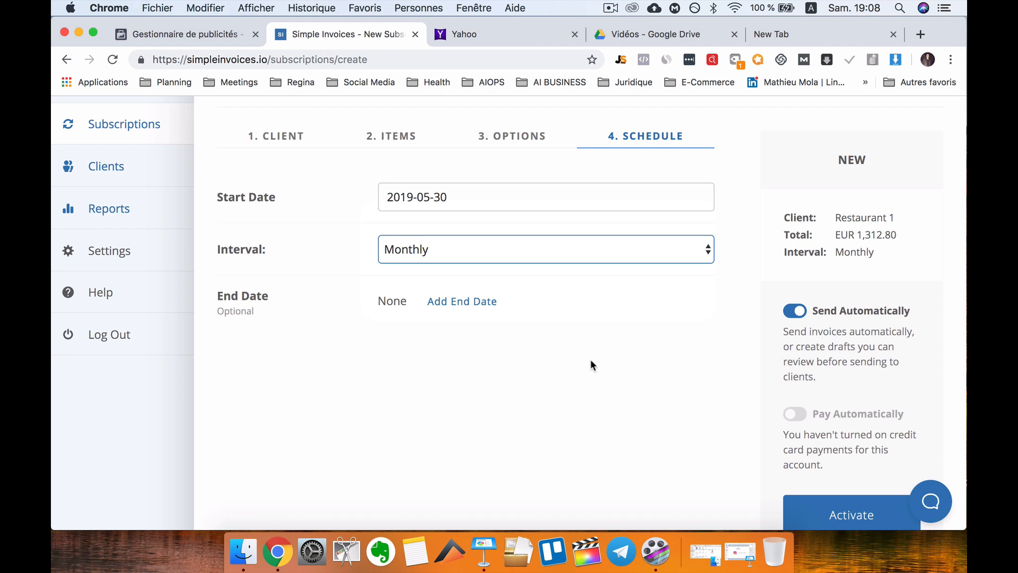
scroll(593, 365, "down", 4)
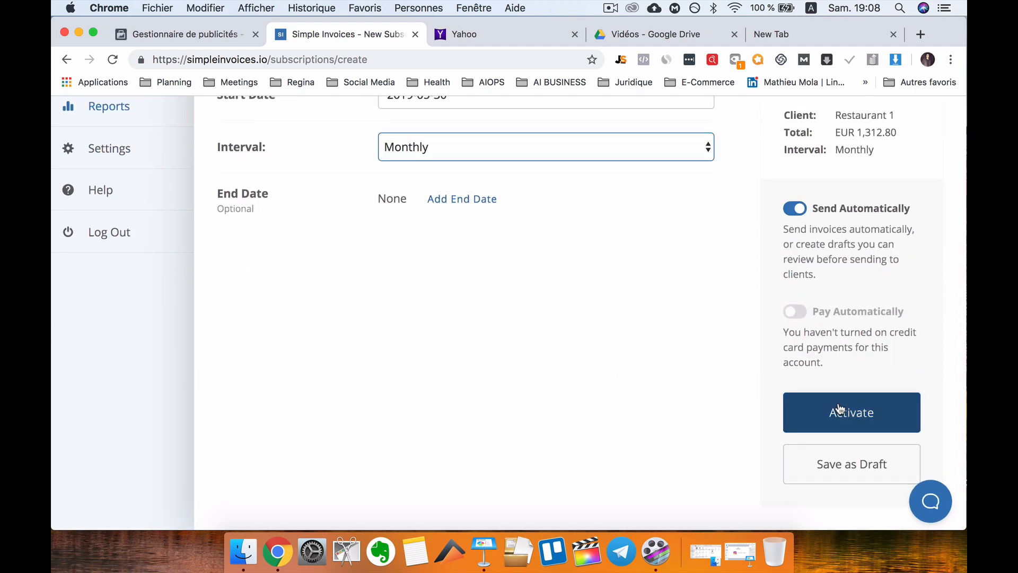
scroll(737, 398, "up", 7)
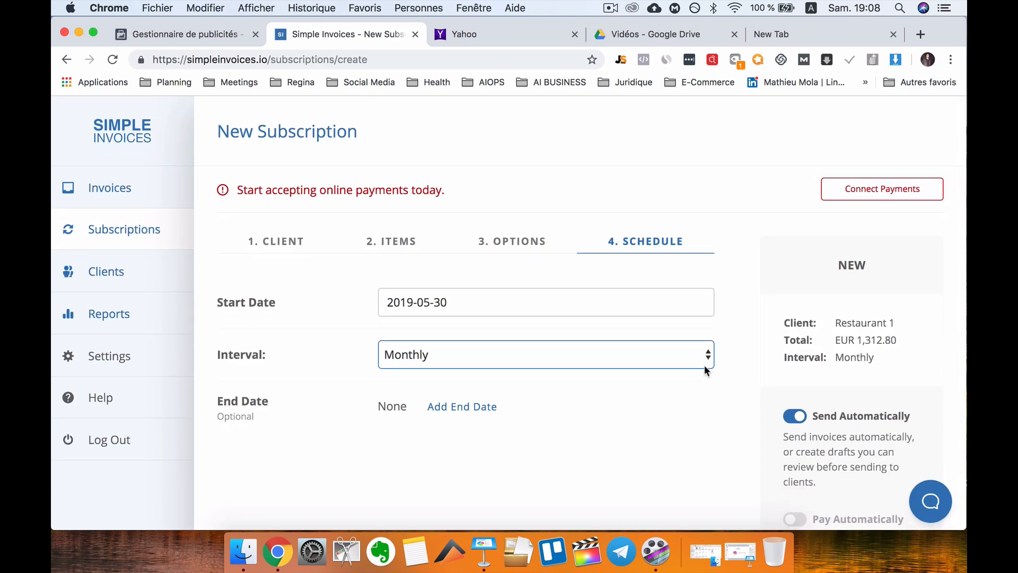
scroll(704, 370, "down", 2)
Check the Options, Items, Schedule and Client entries of the Restaurant 1 subscription.
left_click(523, 164)
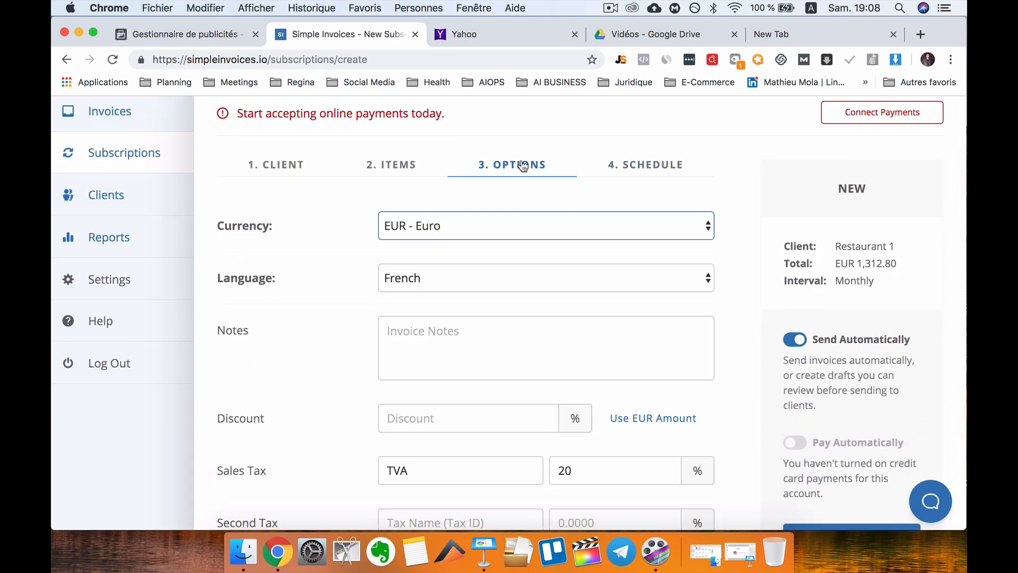
left_click(409, 168)
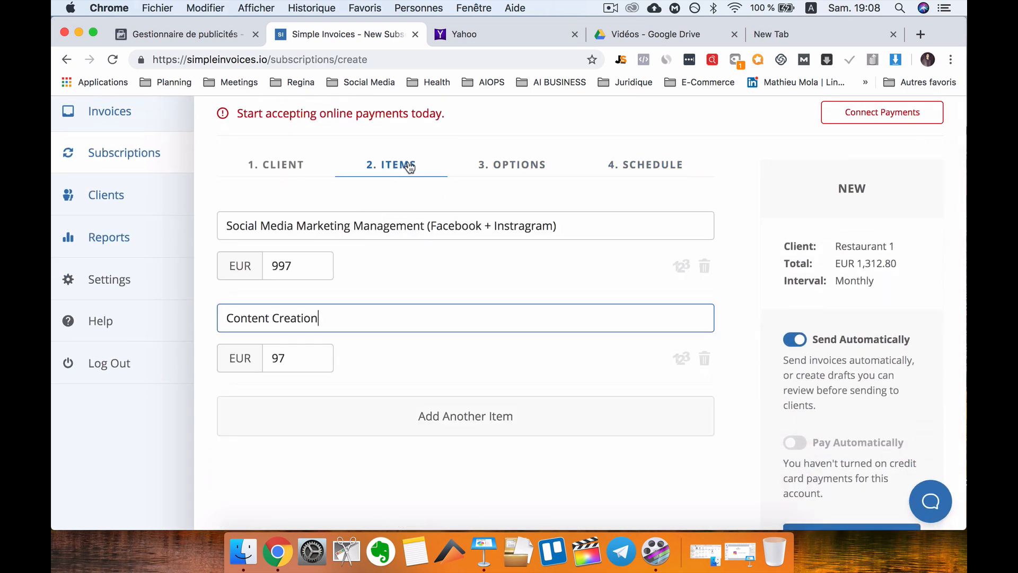
left_click(647, 177)
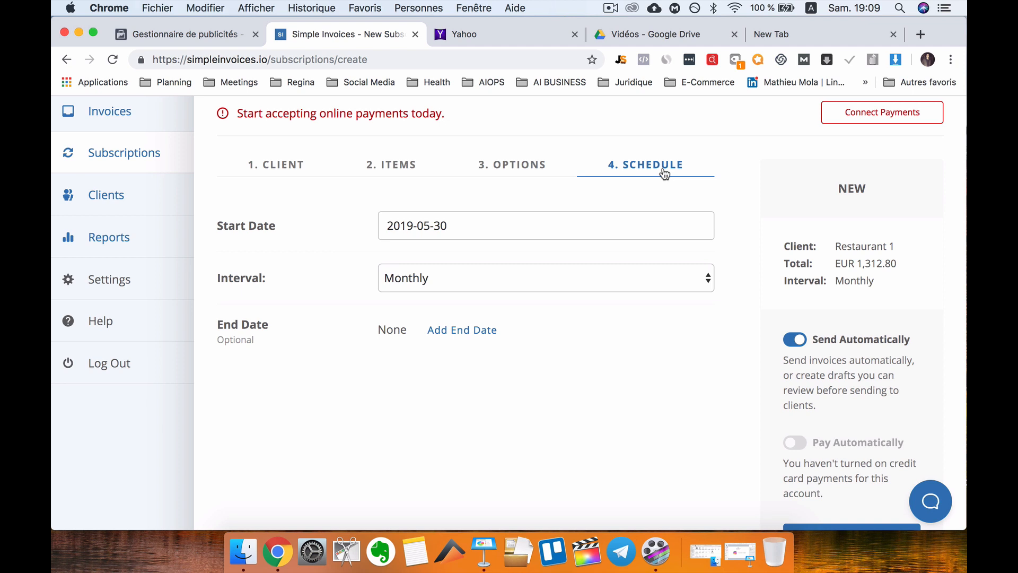
left_click(272, 169)
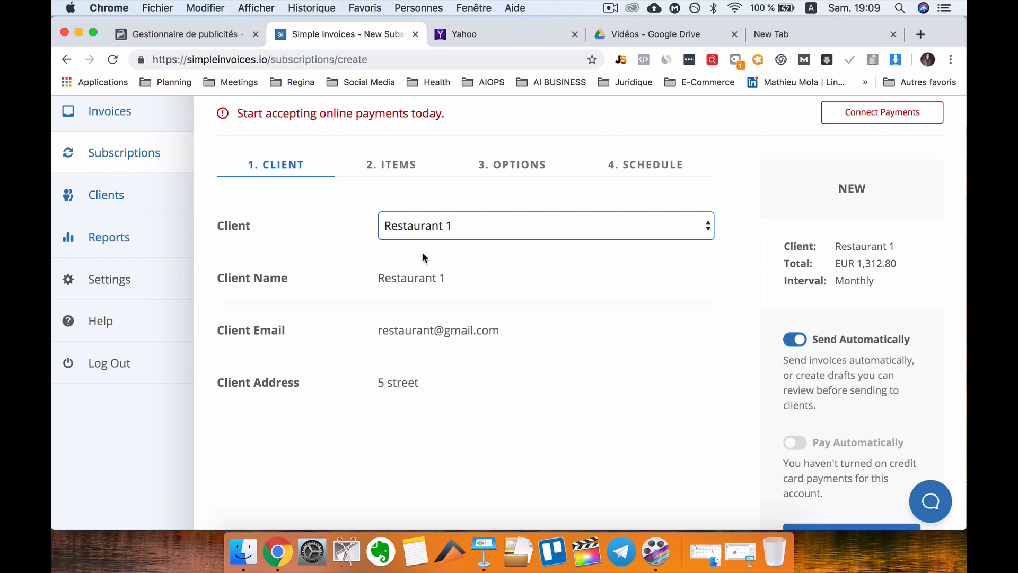
scroll(705, 318, "down", 5)
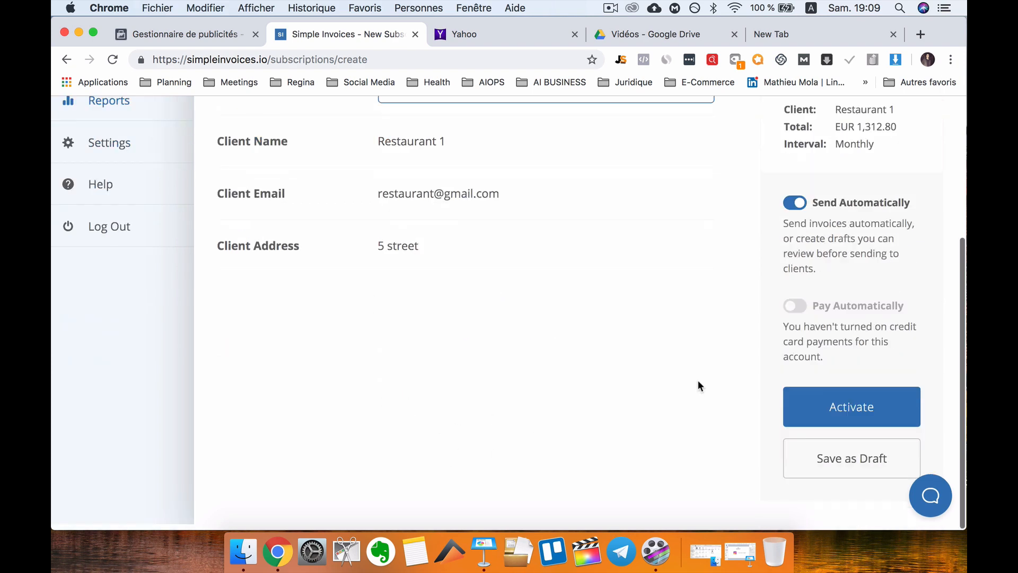
scroll(673, 281, "up", 3)
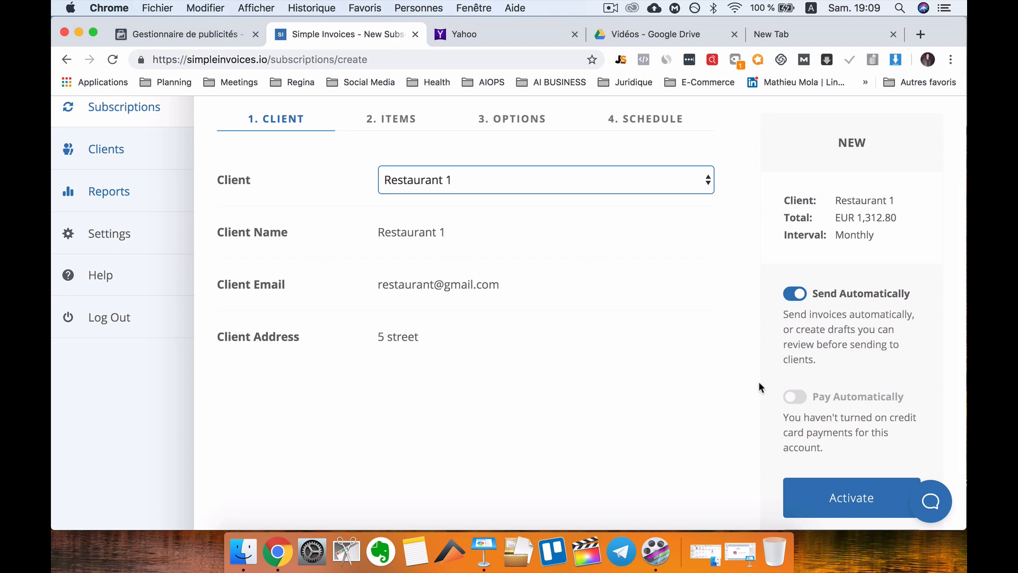
scroll(688, 448, "down", 3)
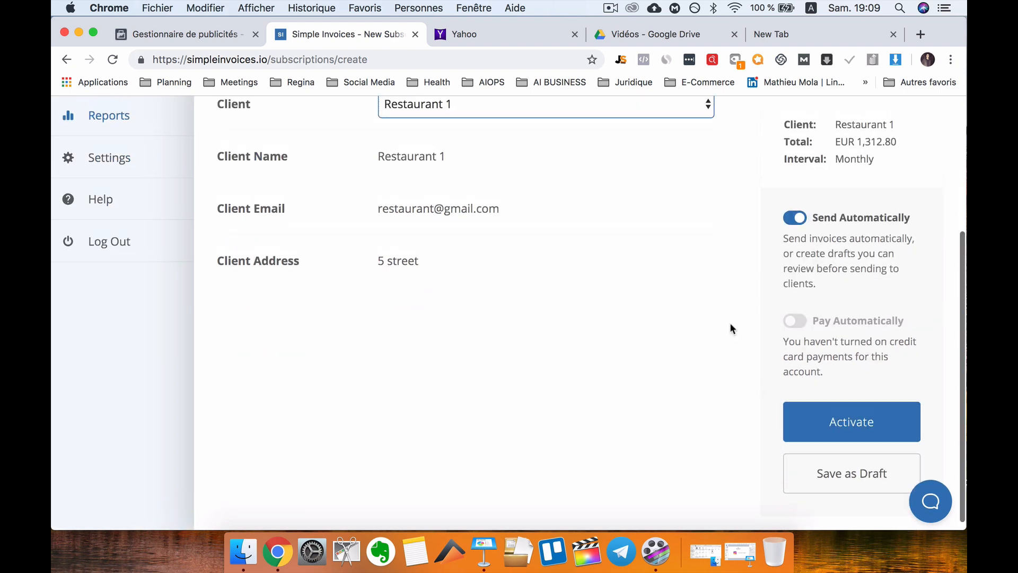
scroll(730, 328, "up", 5)
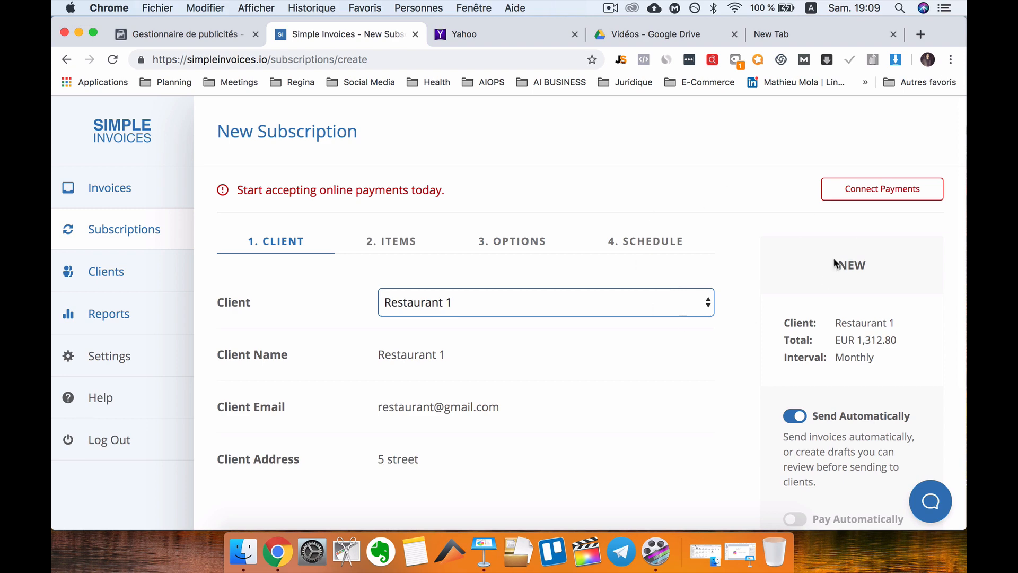
scroll(693, 350, "down", 5)
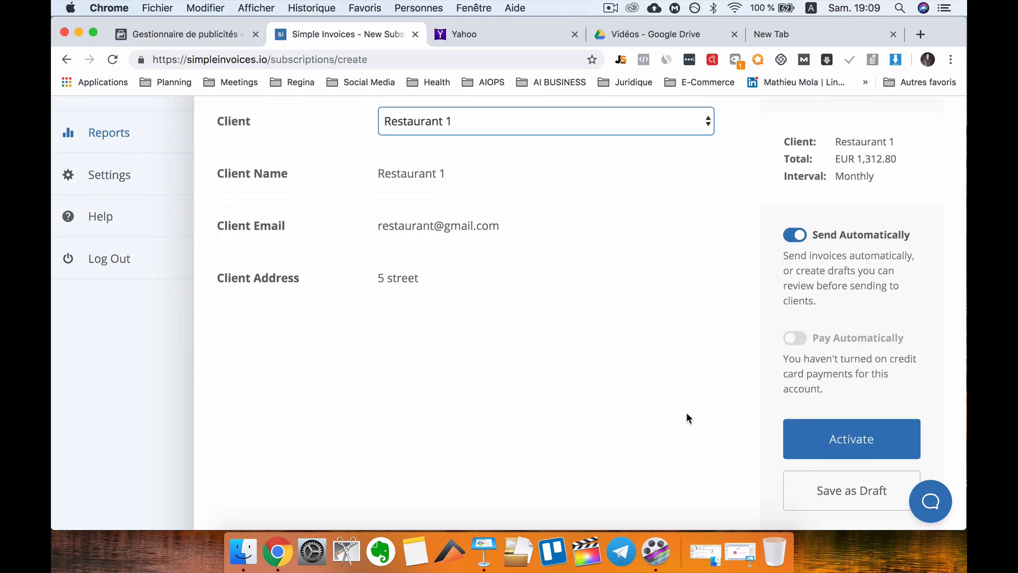
Save the subscription as a draft and view its draft invoices with the search filter cleared.
left_click(813, 488)
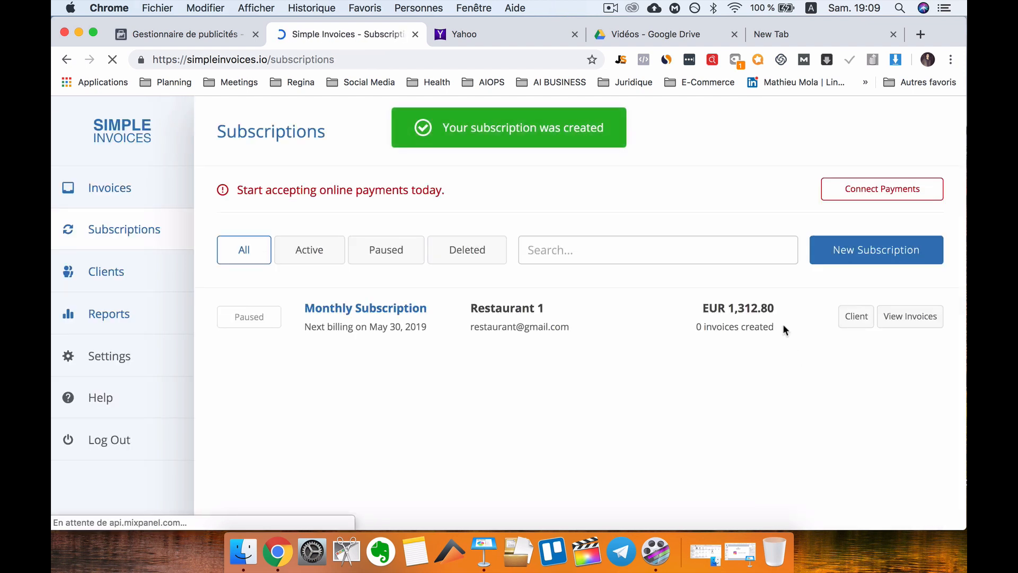
left_click(908, 322)
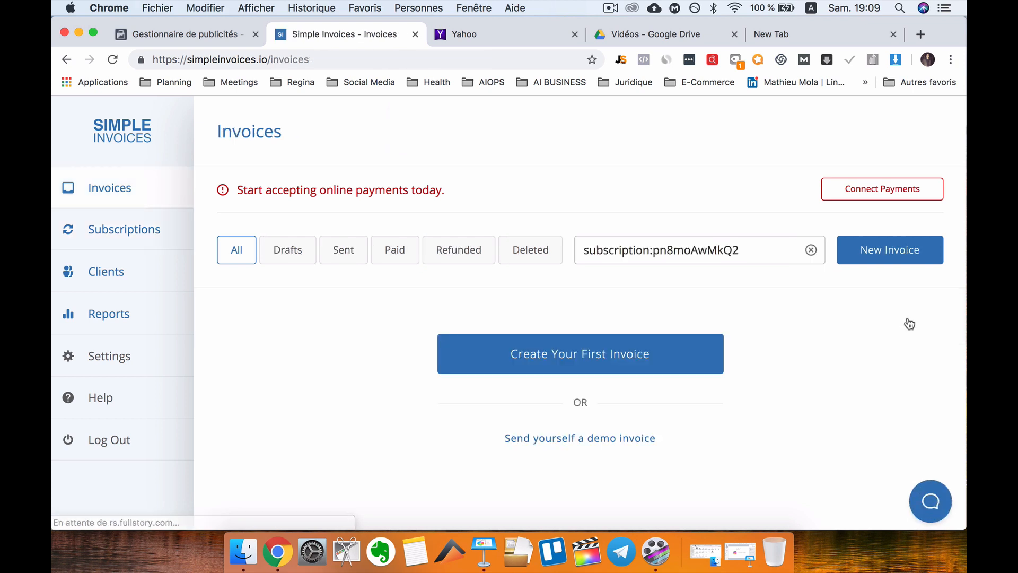
left_click(293, 243)
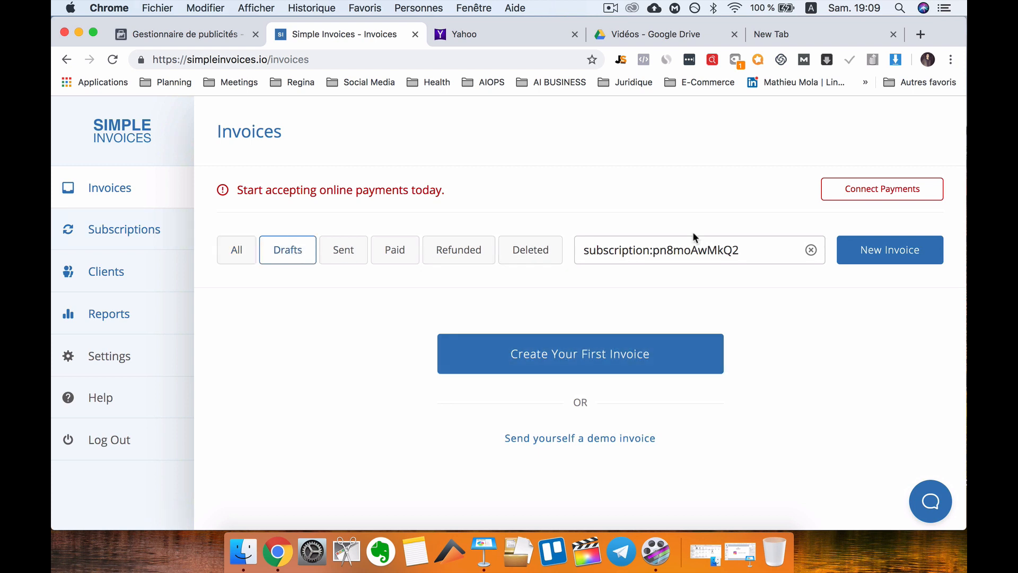
triple_click(692, 245)
key("BackSpace")
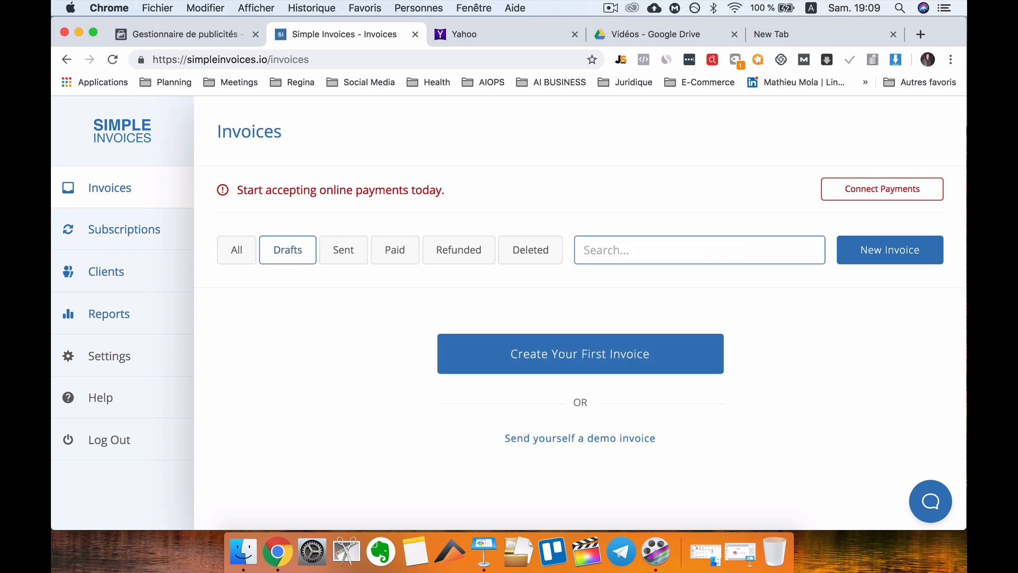
Check the subscription's invoices again unfiltered, then return to the Subscriptions list.
left_click(124, 229)
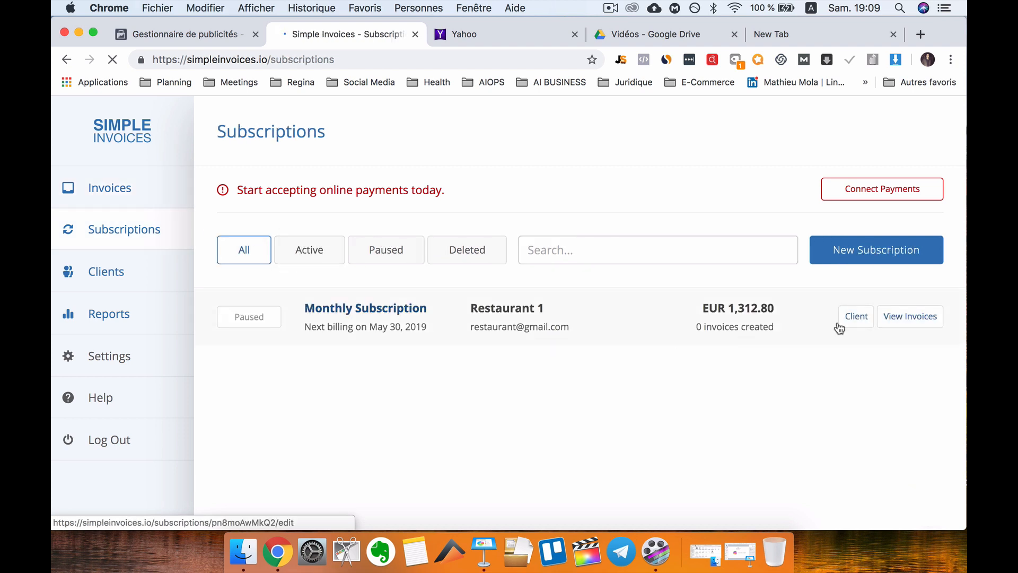
left_click(947, 317)
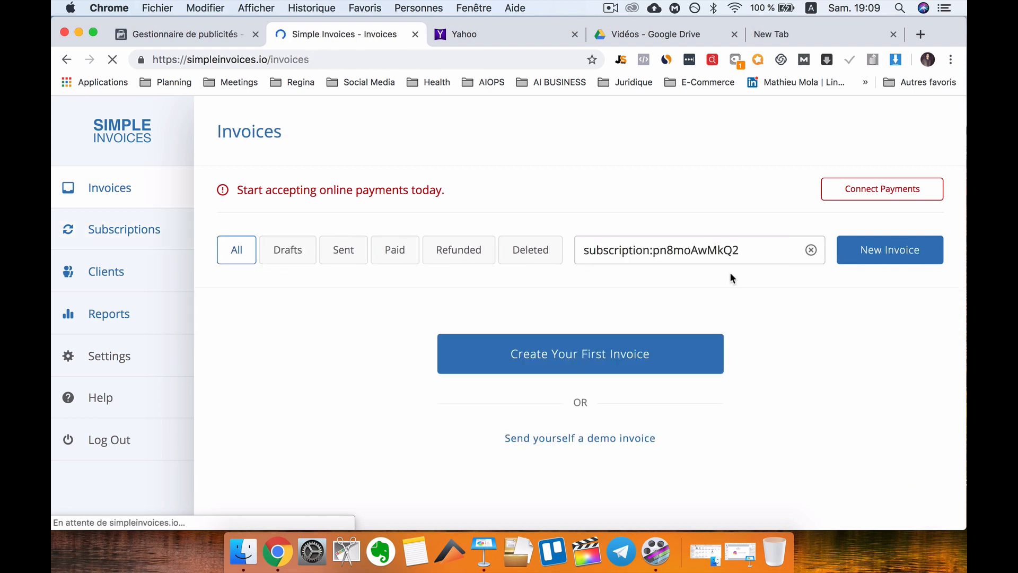
left_click(137, 202)
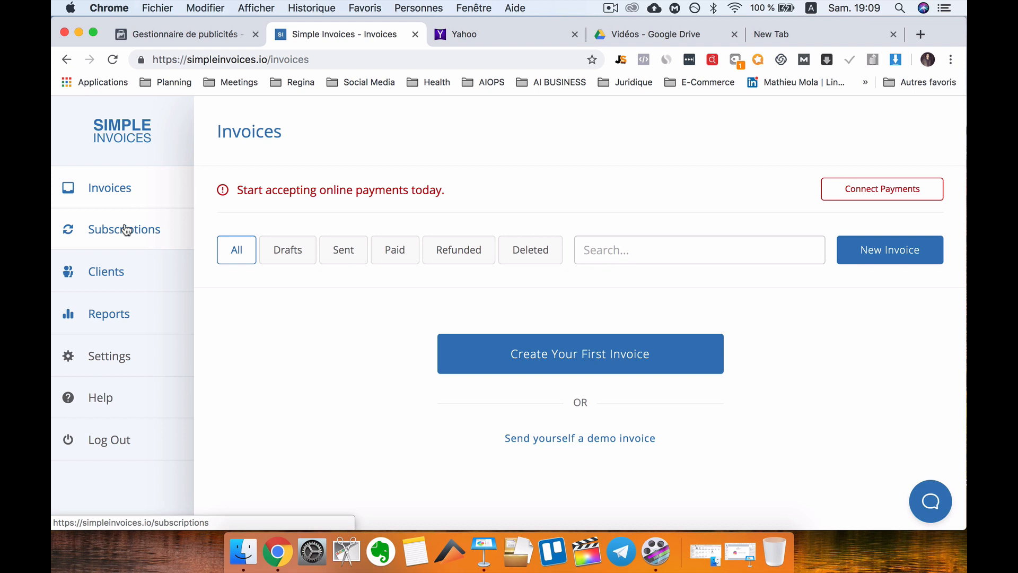
left_click(125, 229)
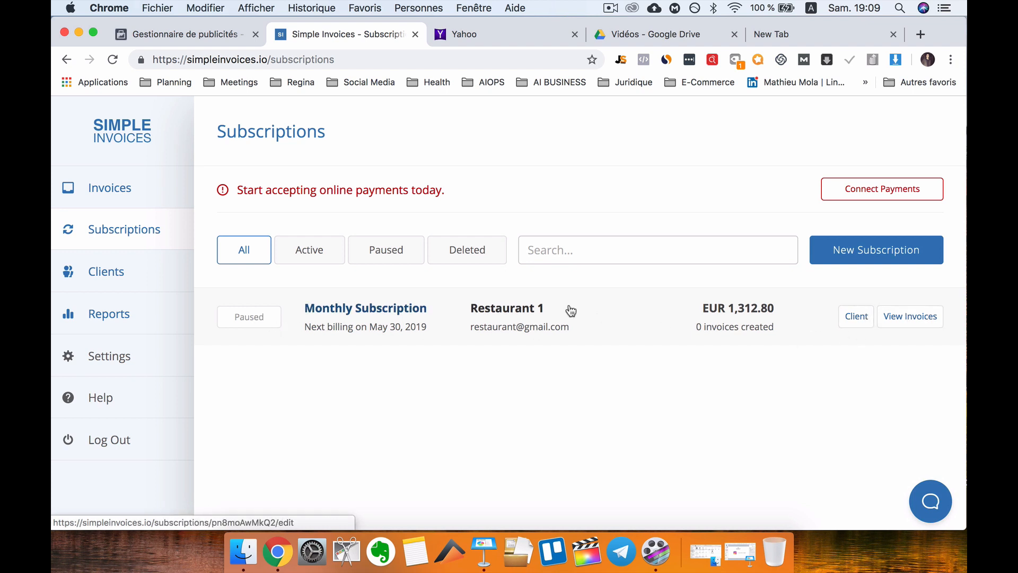
Activate the Restaurant 1 monthly subscription.
left_click(546, 315)
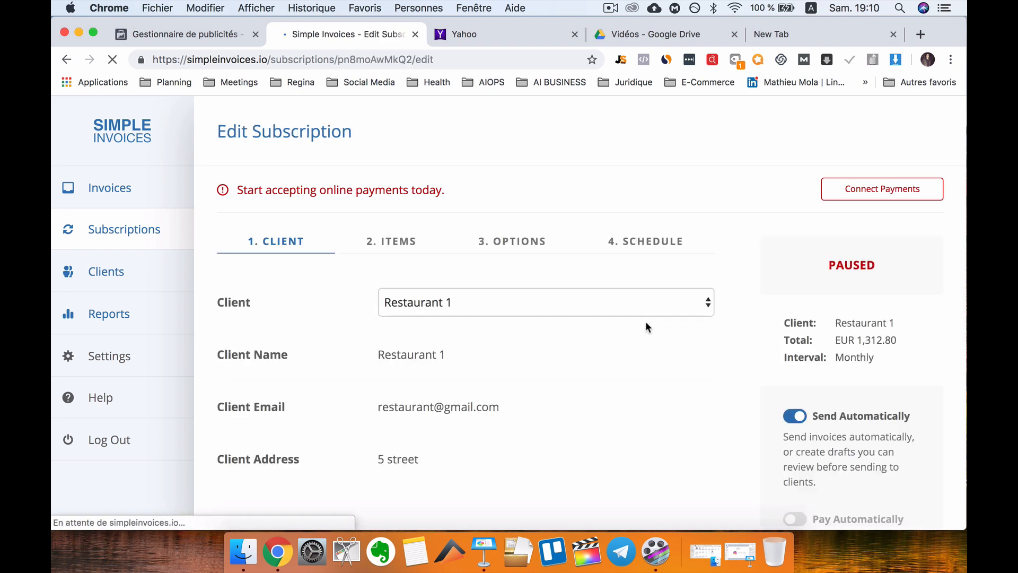
scroll(682, 351, "down", 3)
scroll(866, 412, "down", 3)
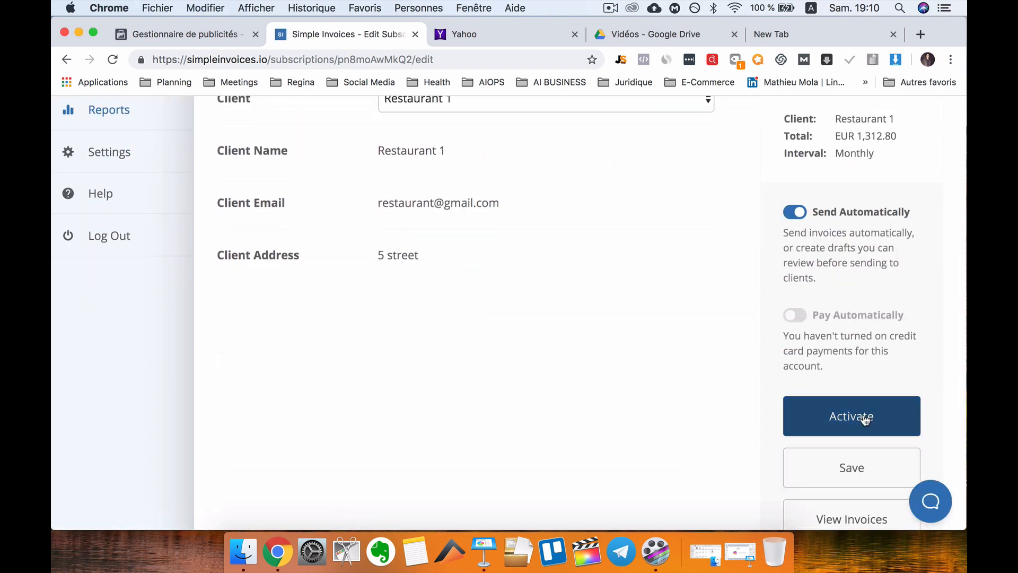
left_click(864, 439)
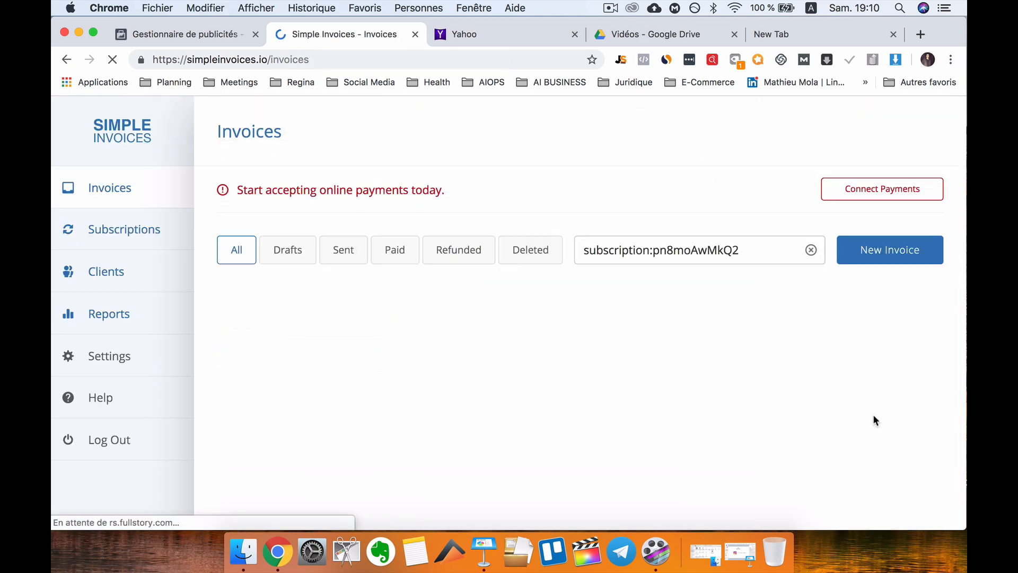
left_click(66, 59)
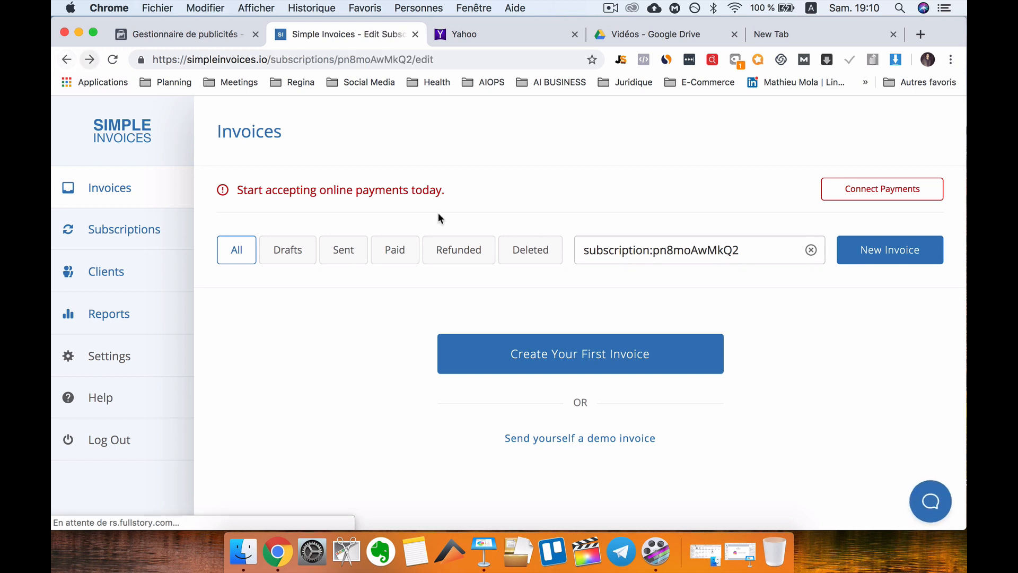
left_click(908, 333)
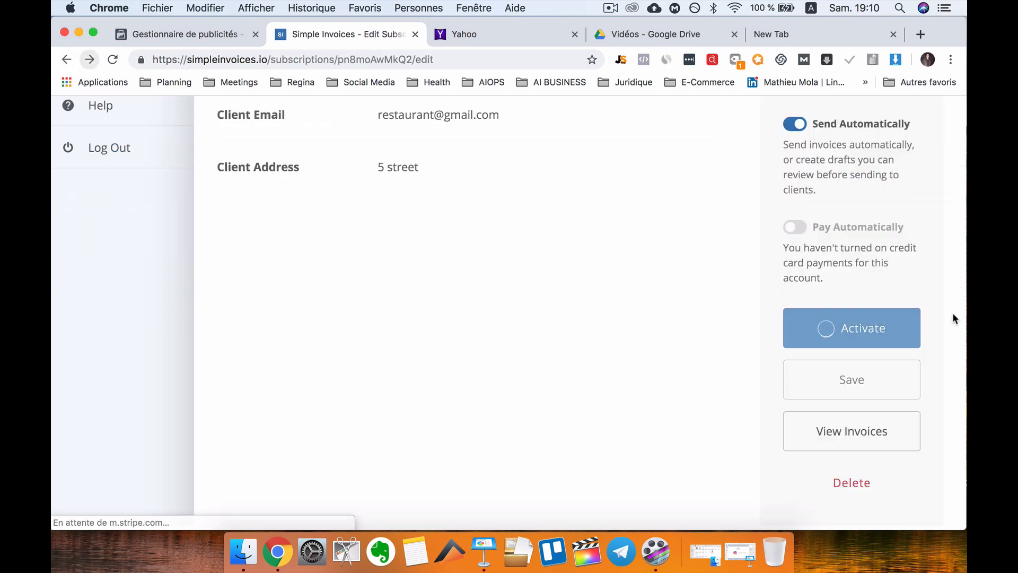
View the subscription's invoices and clear the search filter to show the unfiltered list.
scroll(864, 334, "up", 1)
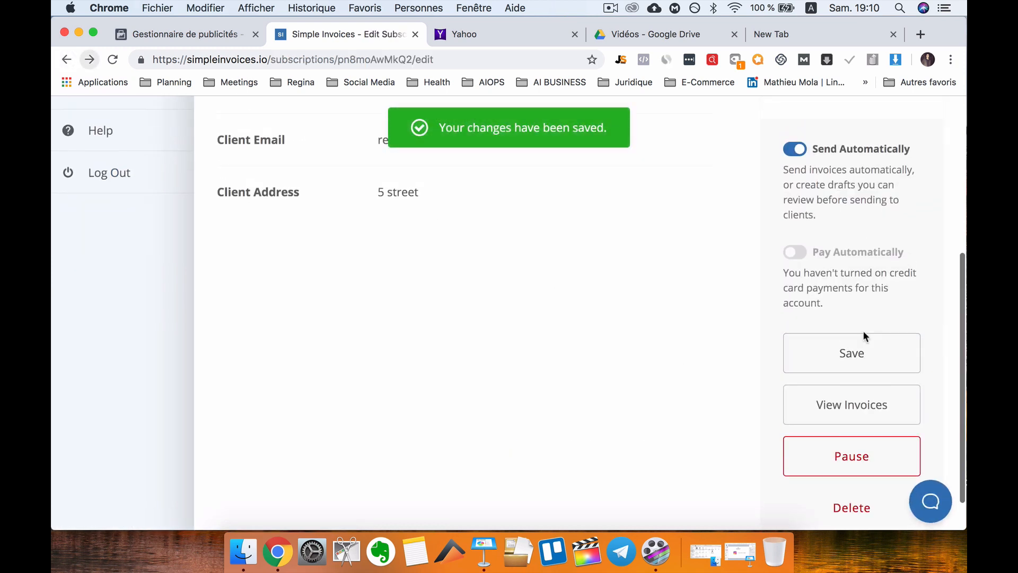
left_click(869, 408)
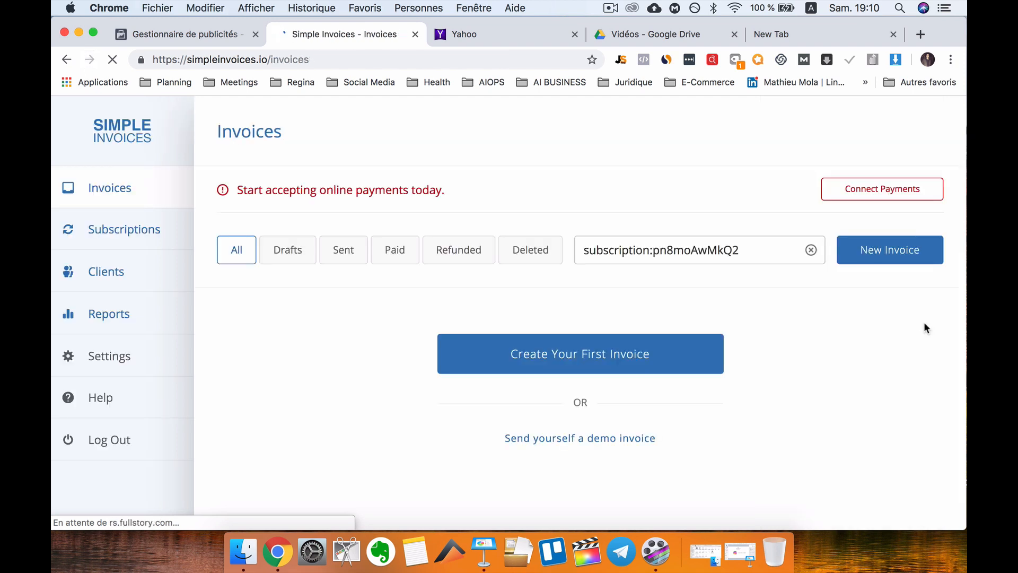
triple_click(731, 251)
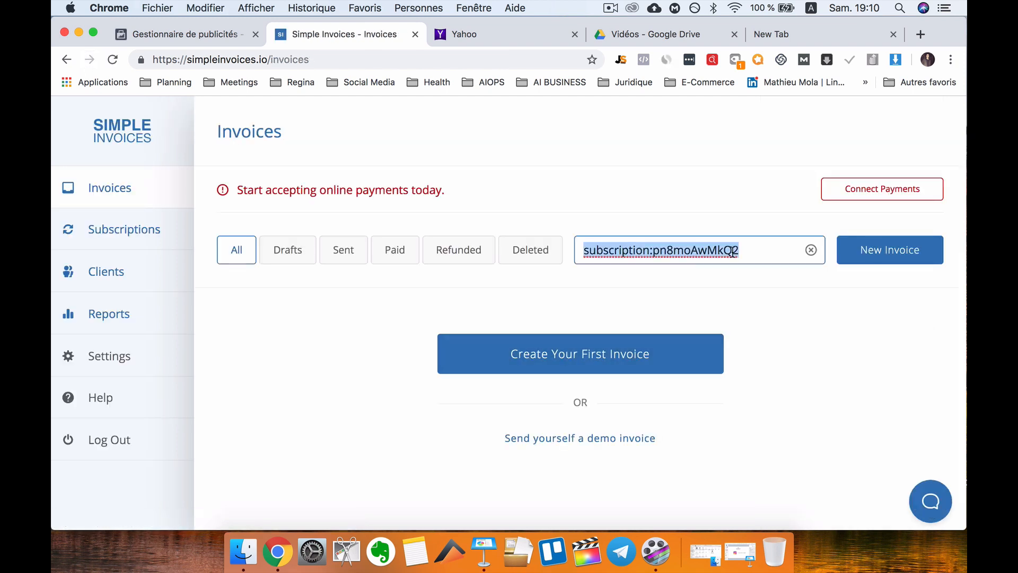
key("BackSpace")
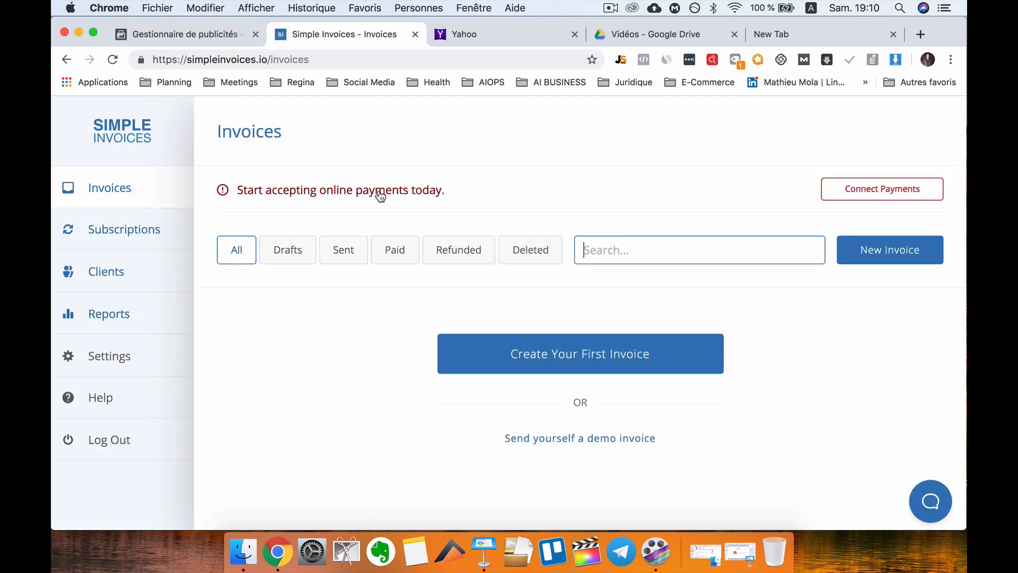
left_click(309, 251)
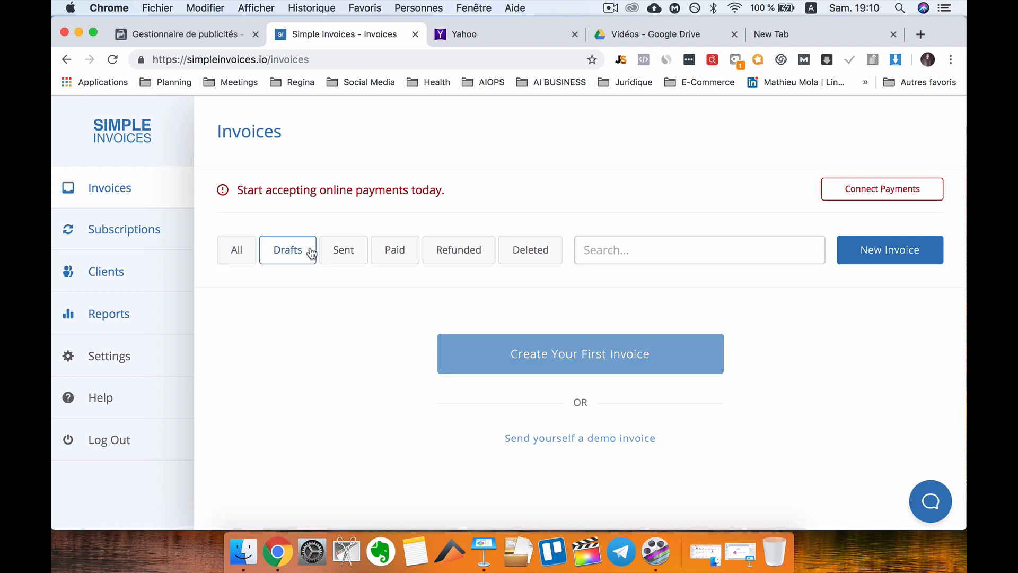
left_click(152, 245)
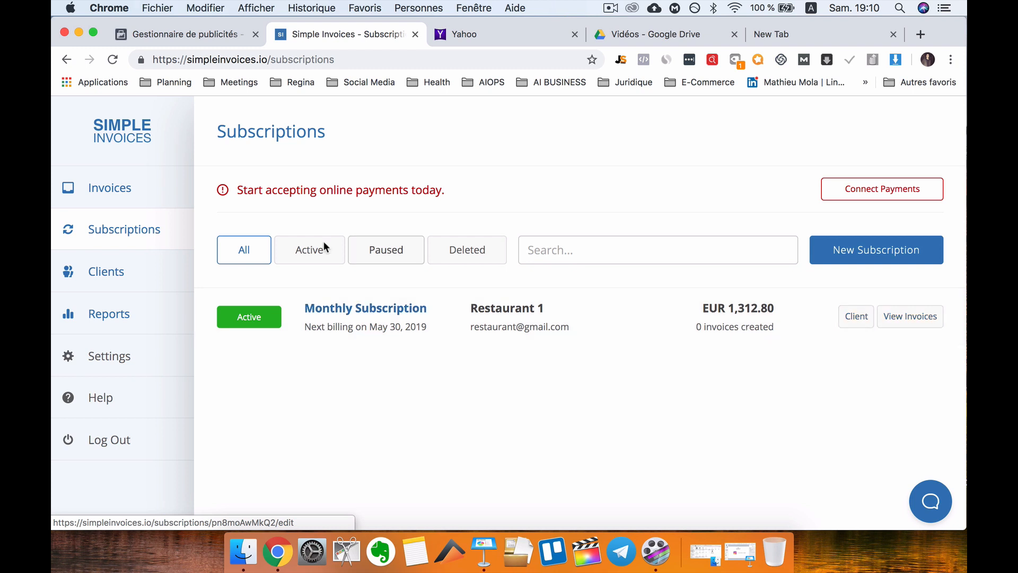
left_click(144, 189)
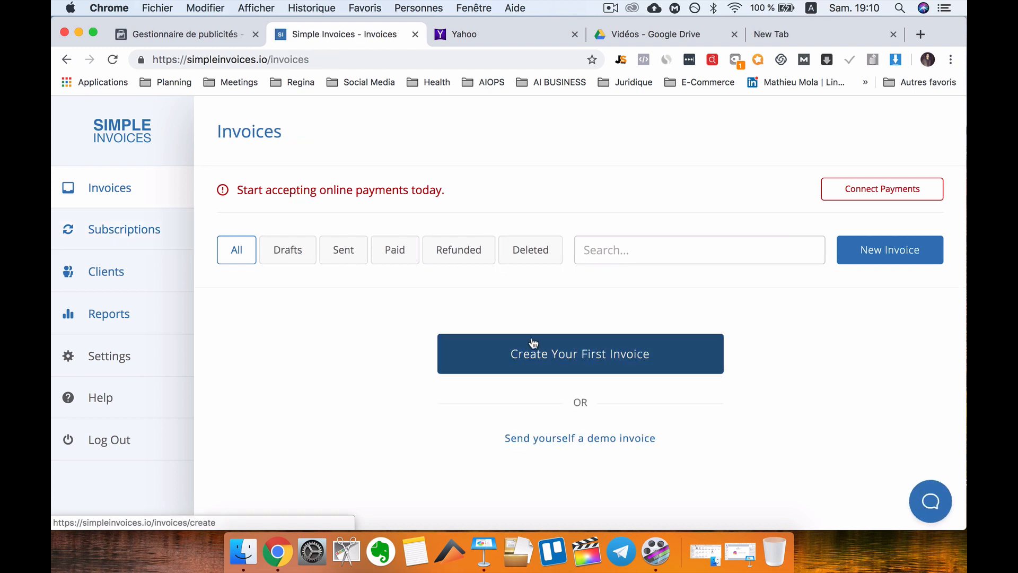
Create a new blank invoice and go to its Items step.
left_click(629, 369)
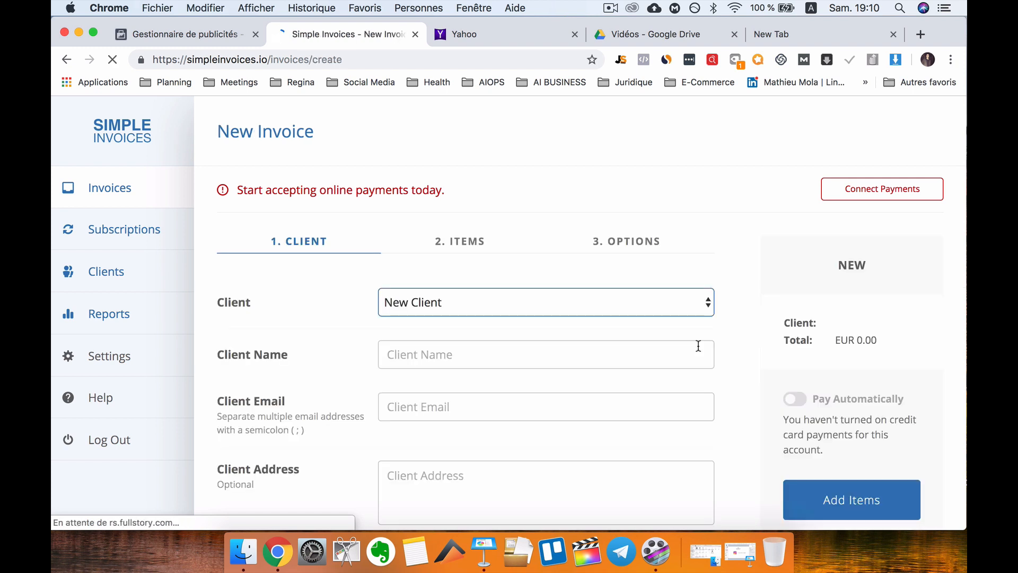
left_click(463, 247)
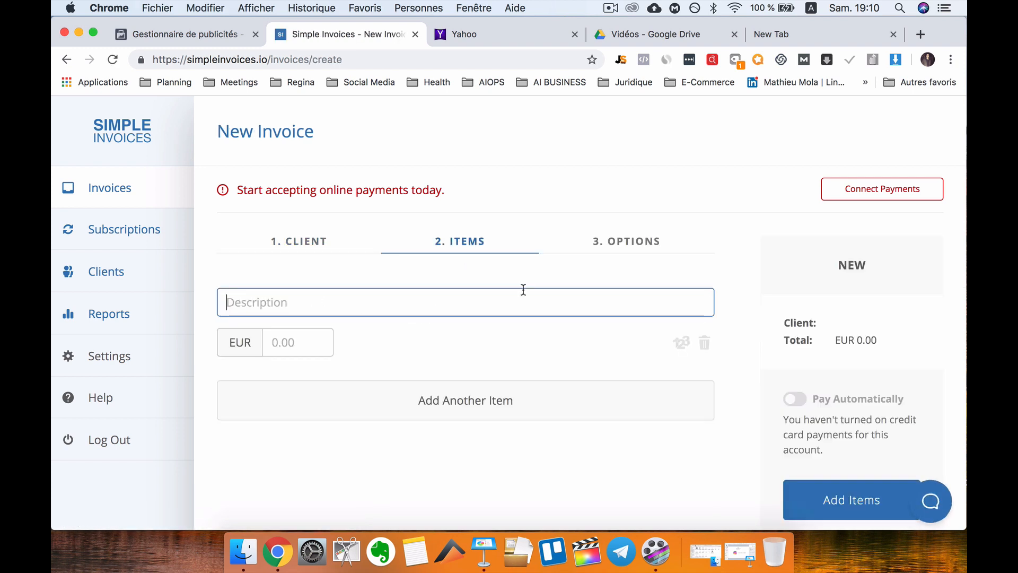
scroll(632, 280, "down", 1)
scroll(632, 279, "down", 3)
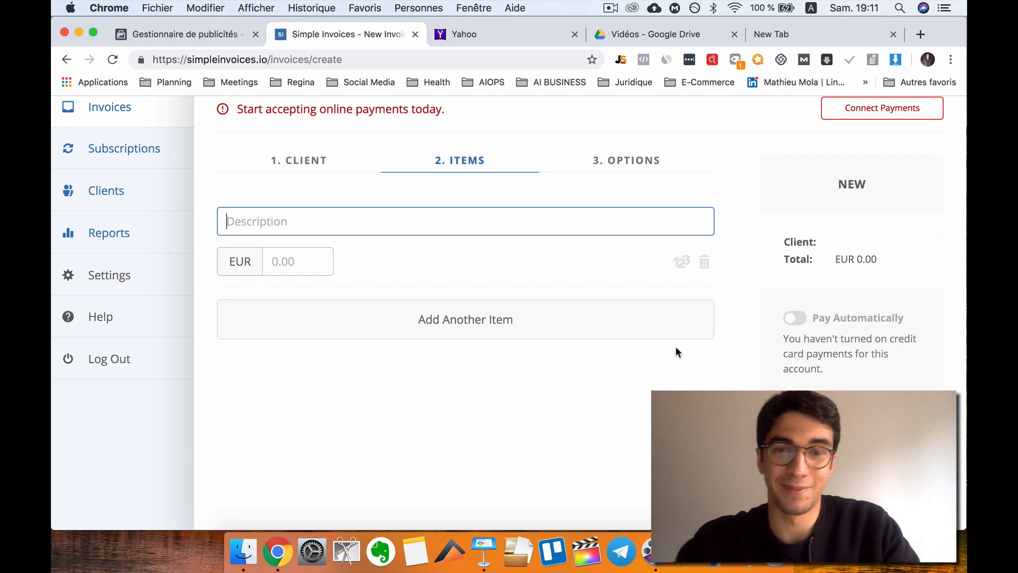
left_click(887, 567)
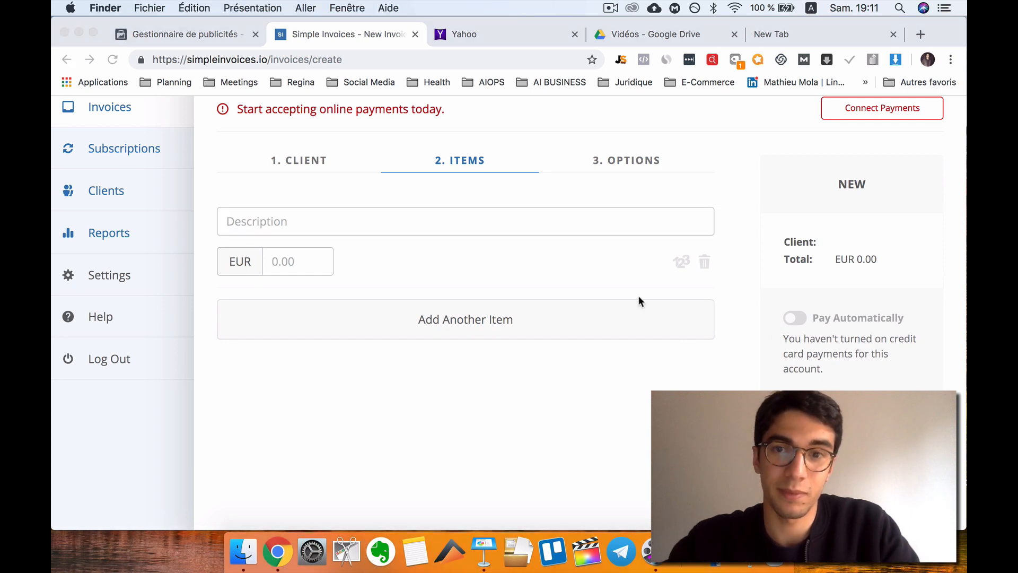
left_click(611, 8)
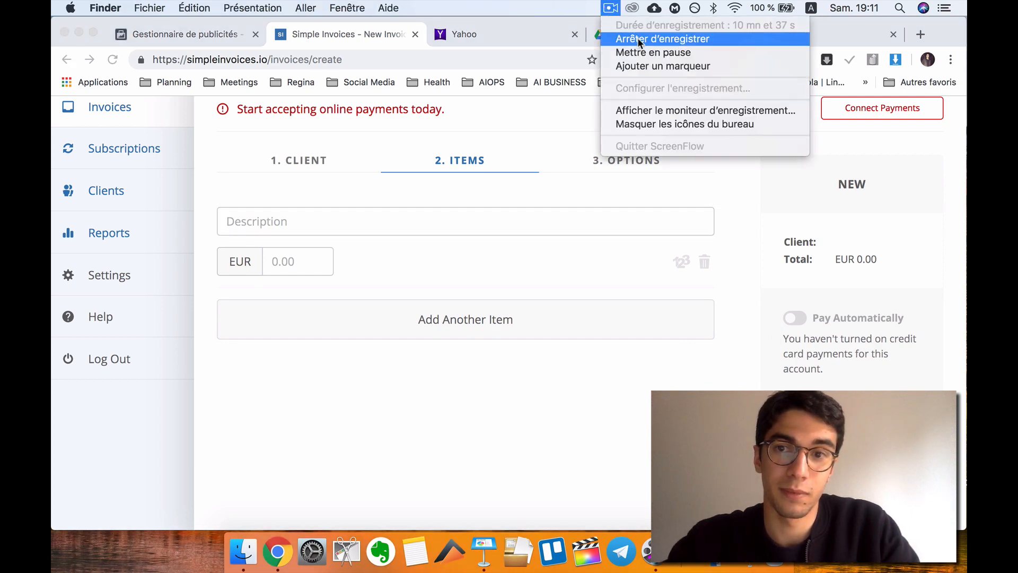